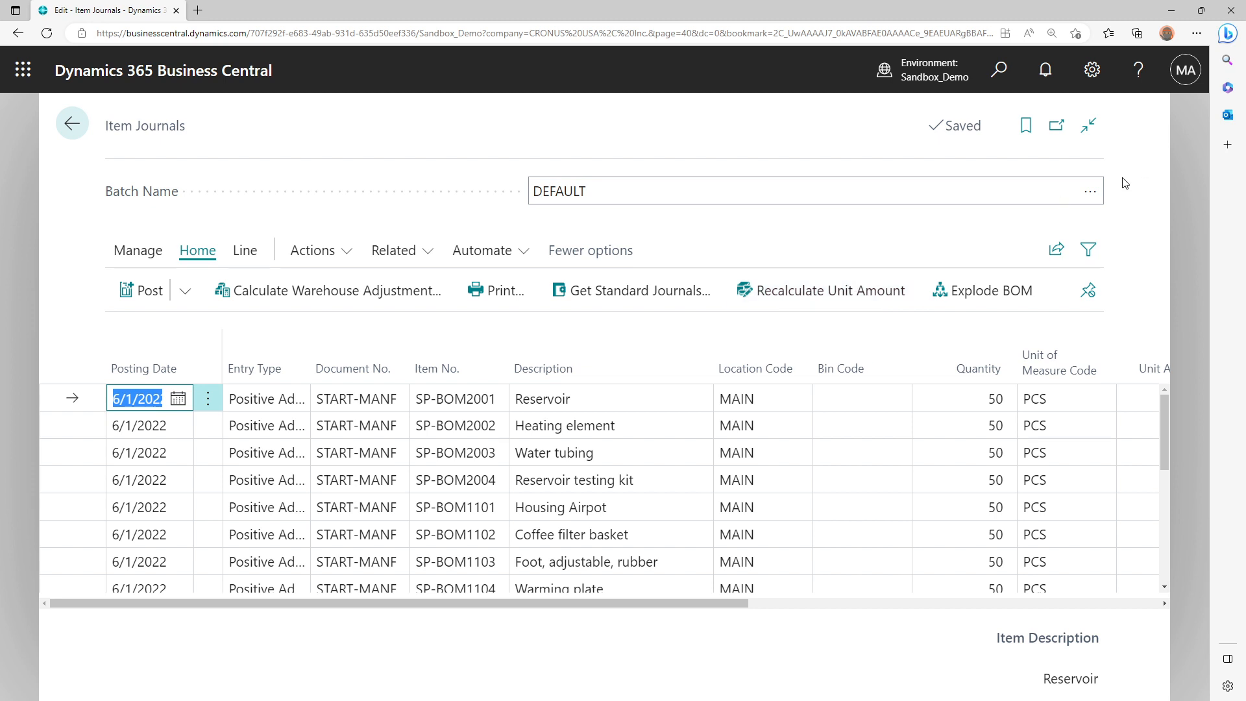
Create an item journal batch named DEMO with the description "Demo Scenarios" and select it for the journal
left_click(1092, 192)
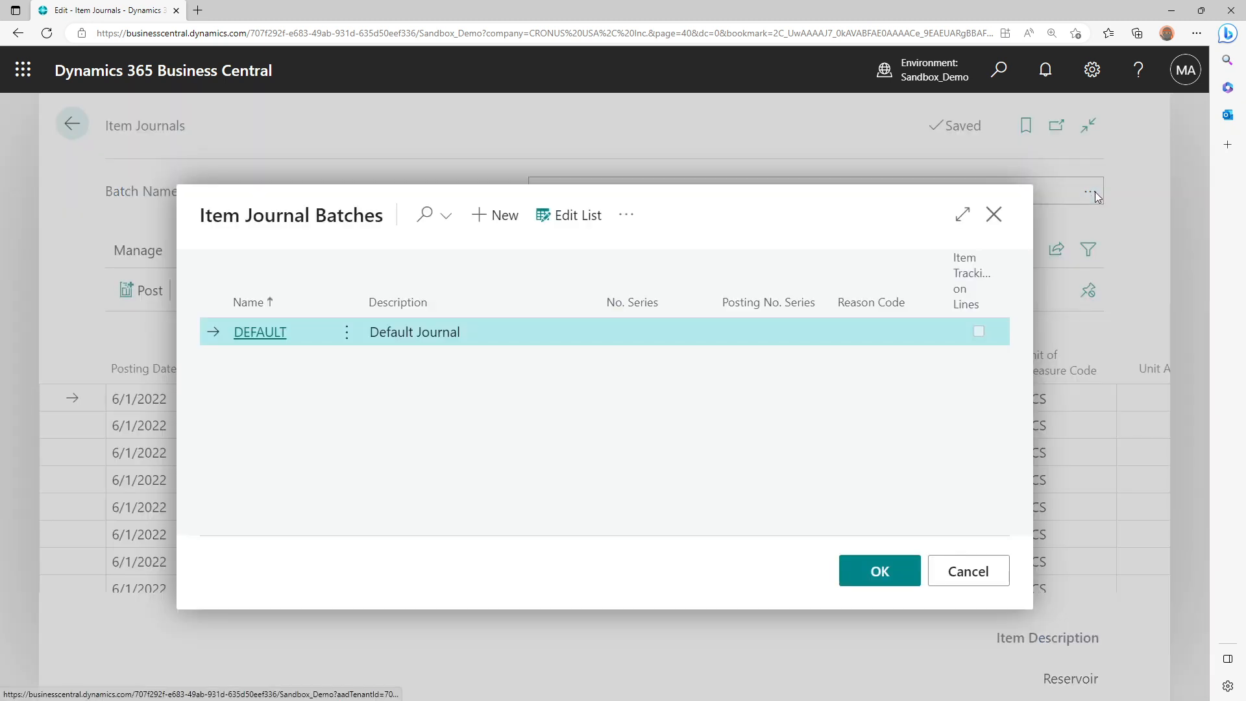
left_click(501, 232)
type("Demo")
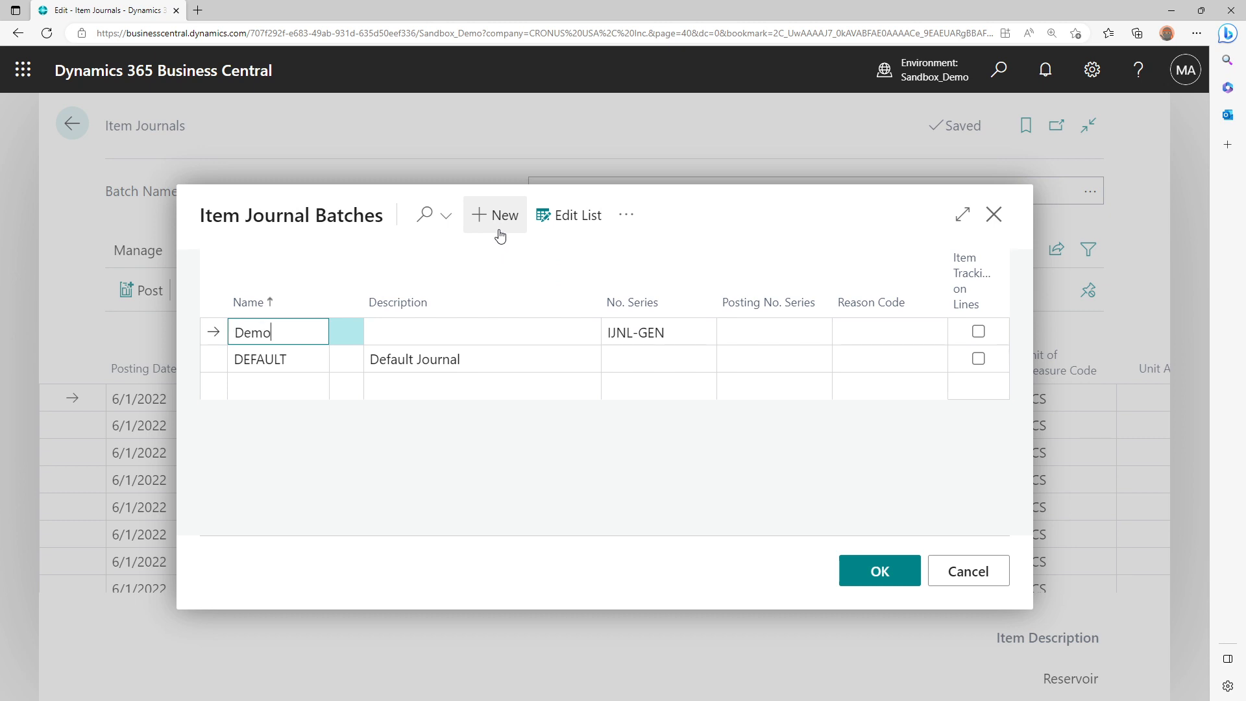
key("Tab")
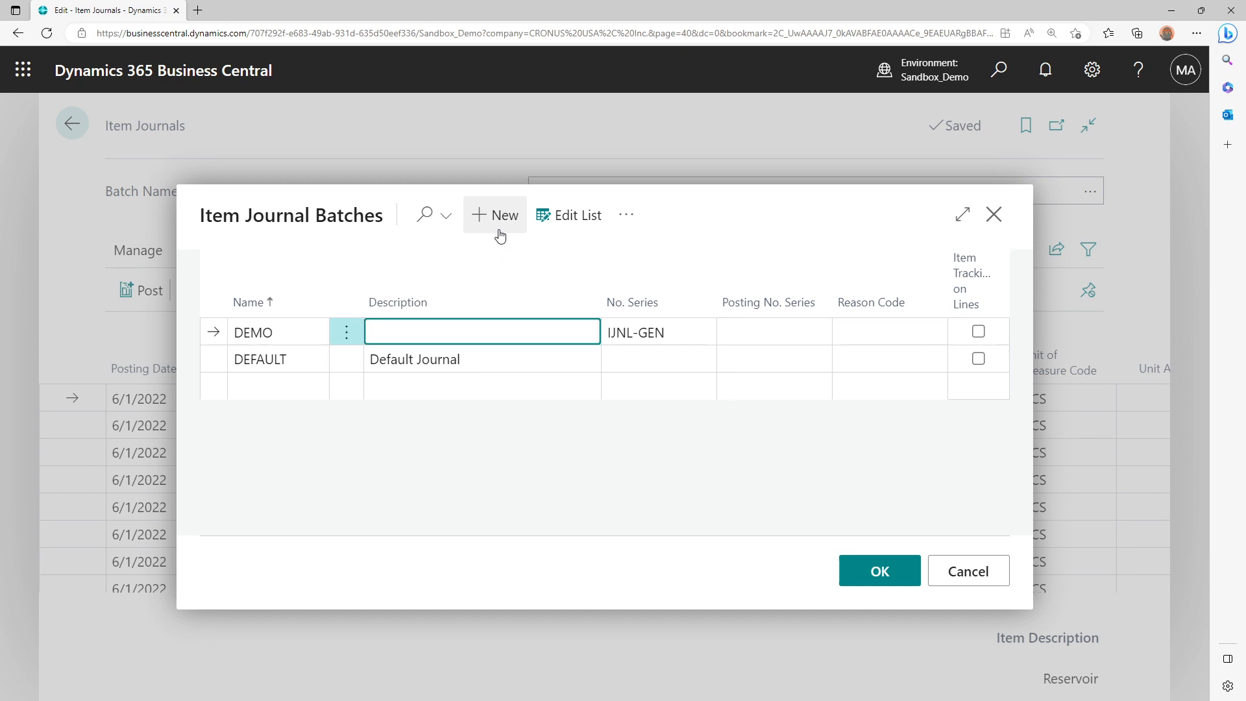
type("Demo Scenarios")
key("Tab")
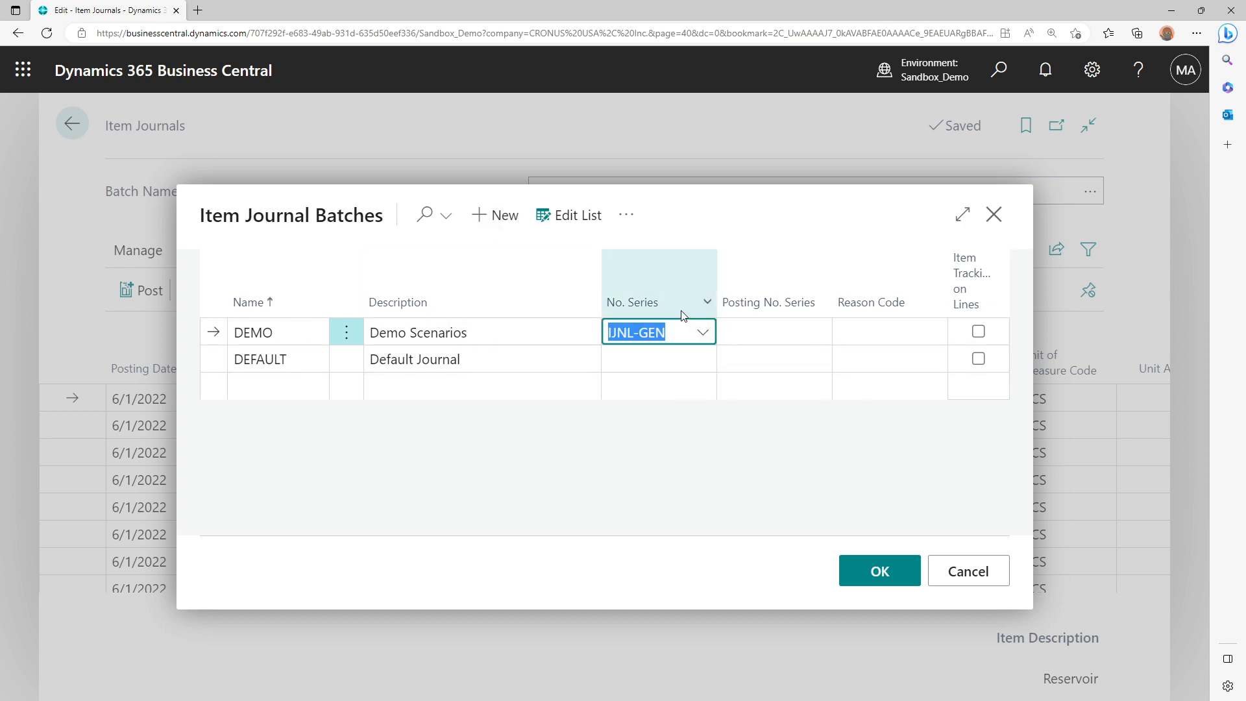
mouse_move(684, 314)
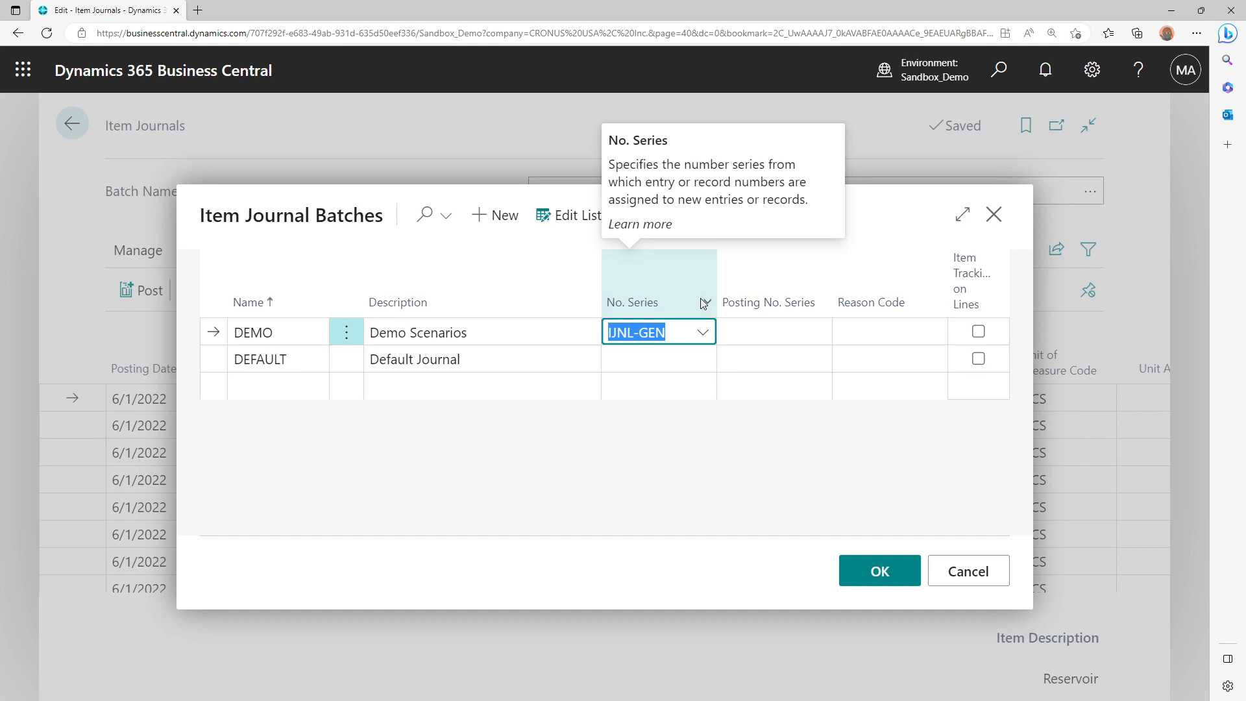
left_click(869, 573)
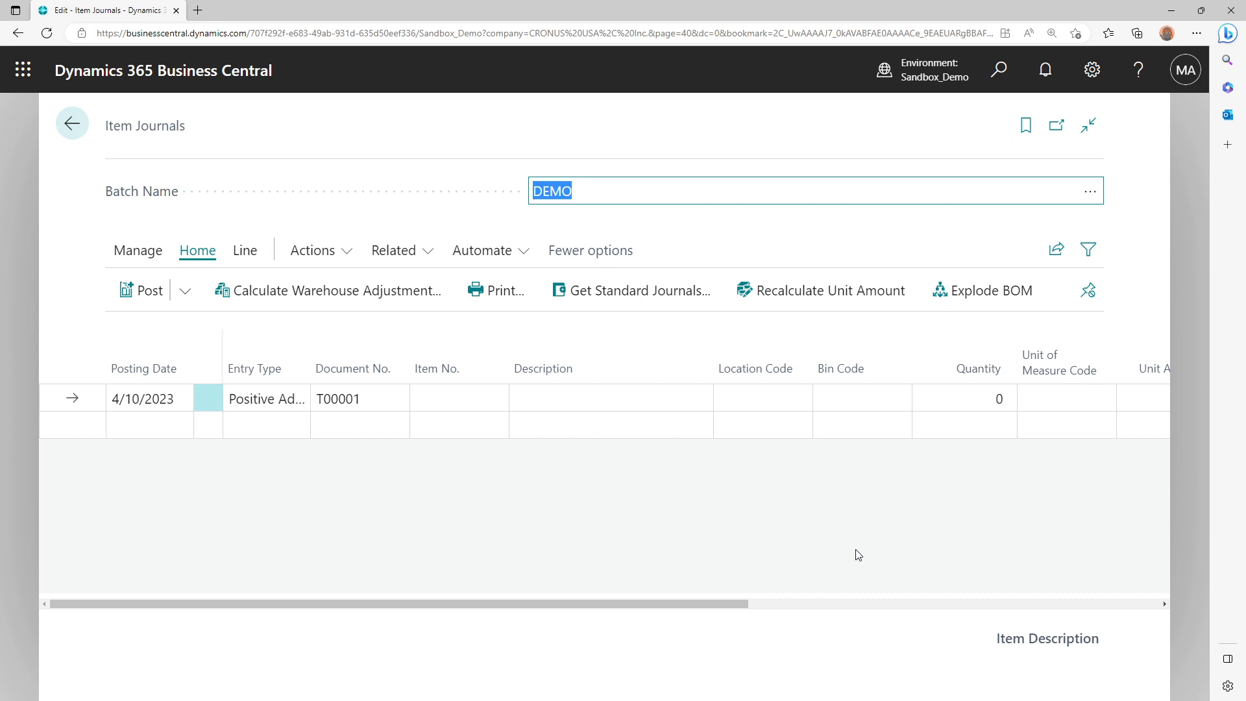
Keep Positive Adjmt. as the first journal line's entry type and set its Document No. to D1
left_click(344, 405)
left_click(247, 399)
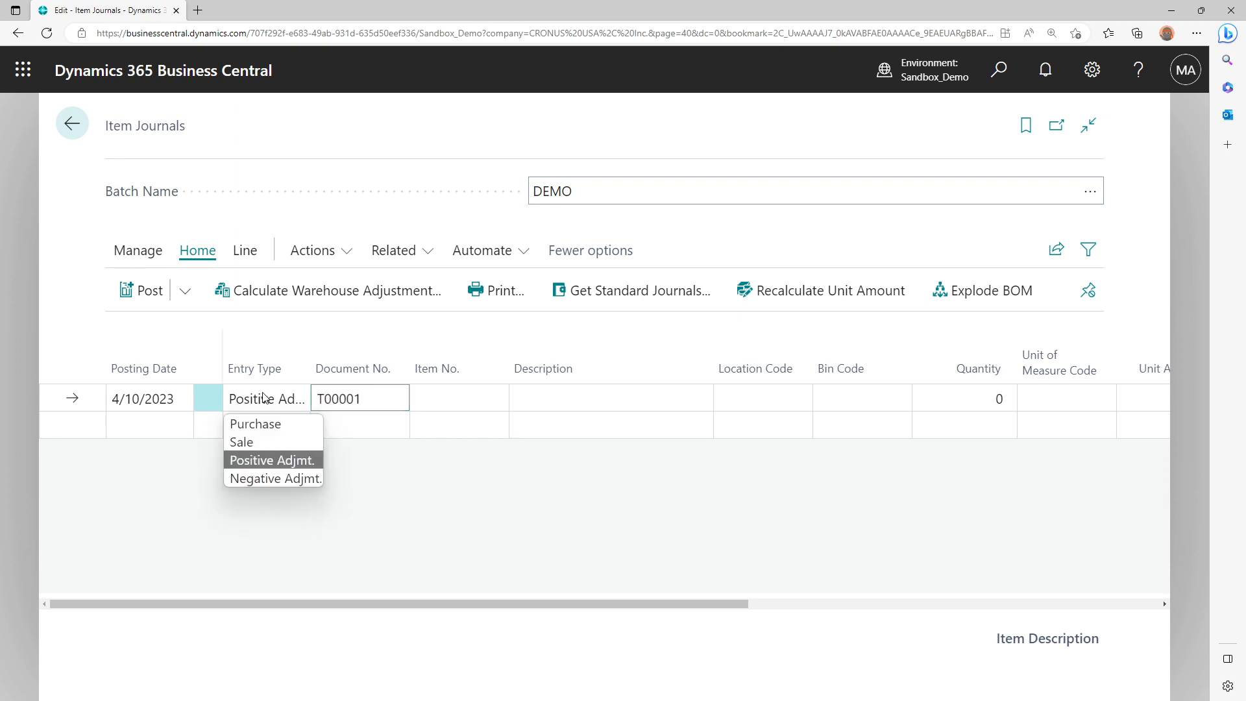
left_click(264, 397)
left_click(328, 398)
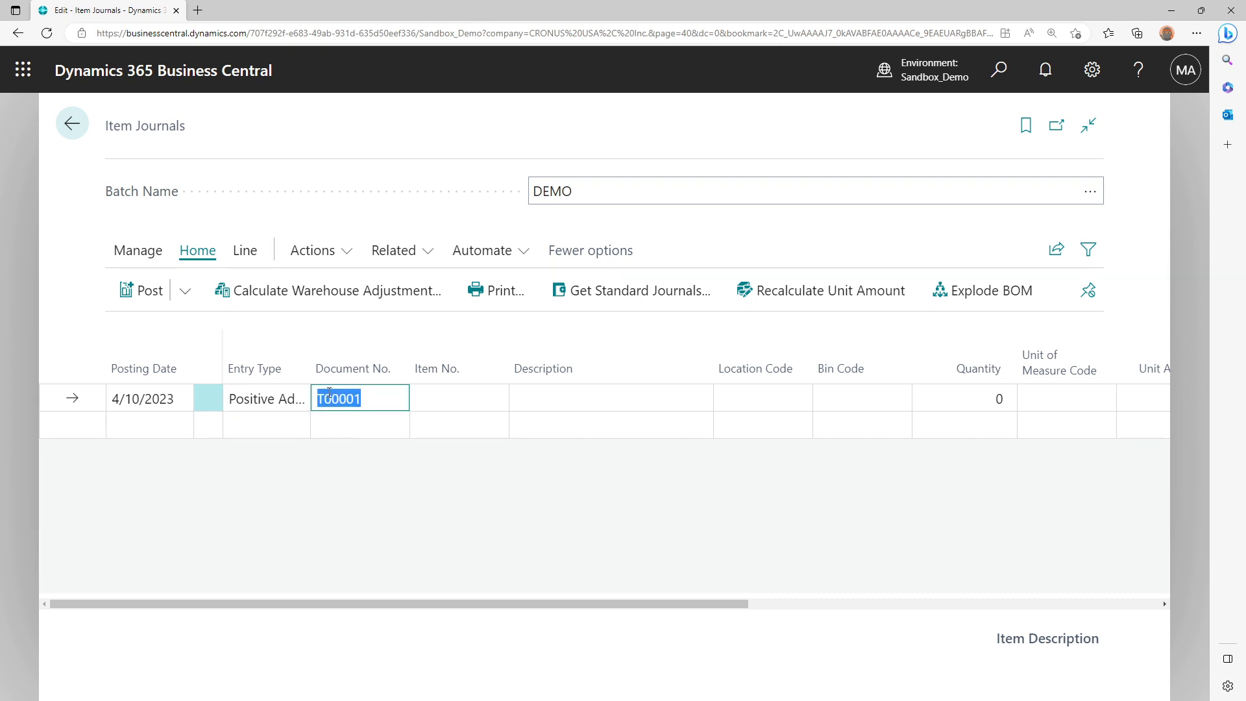
key("BackSpace")
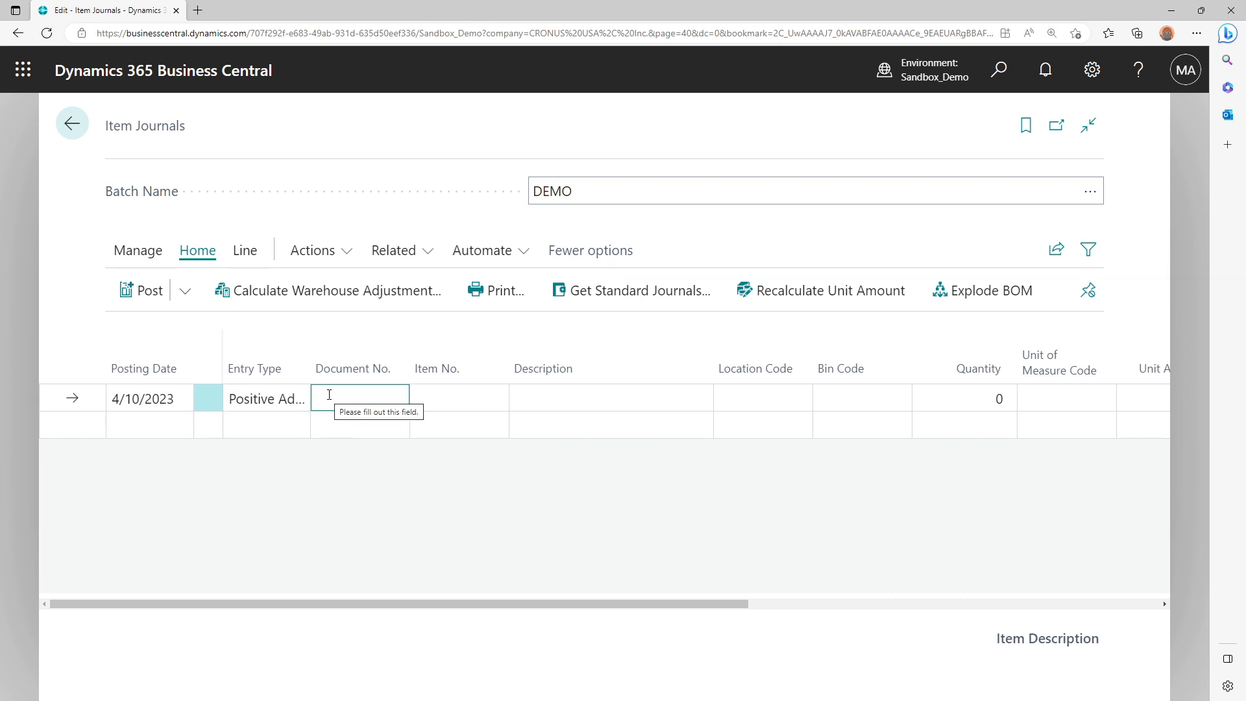
type("D1")
key("Tab")
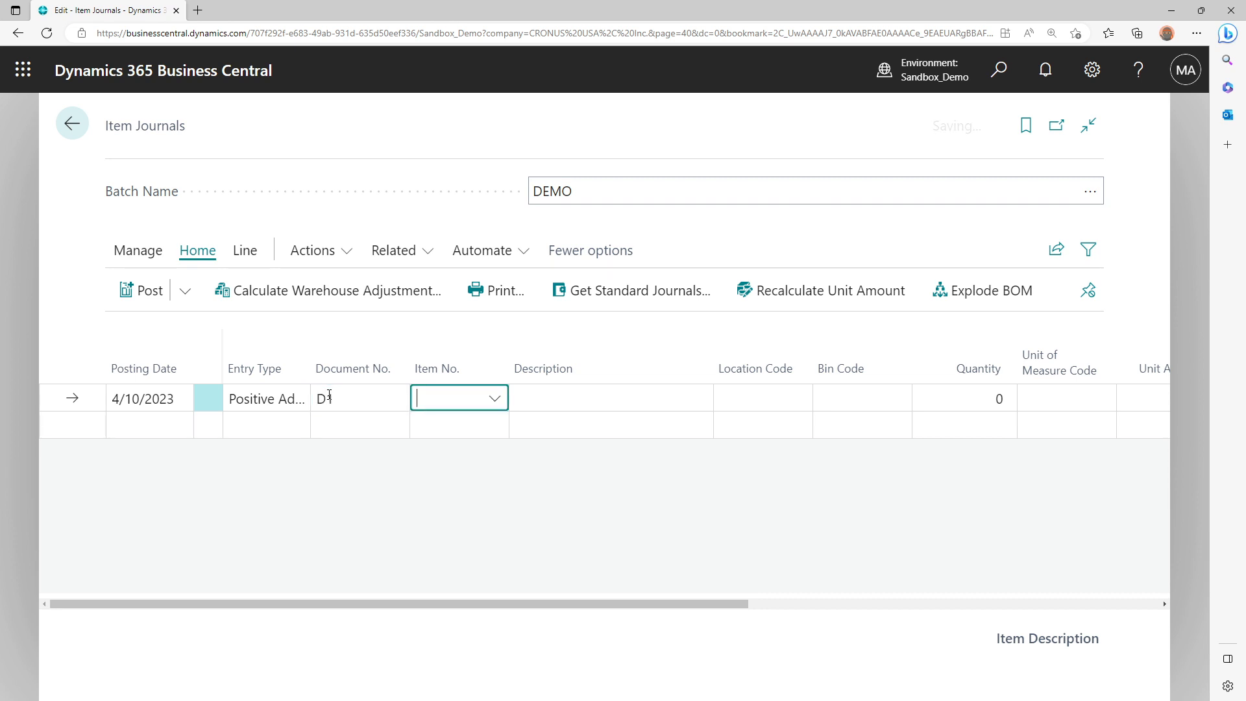
Choose item 1896-S (ATHENS Desk) on the first journal line and set its quantity to 2
left_click(493, 399)
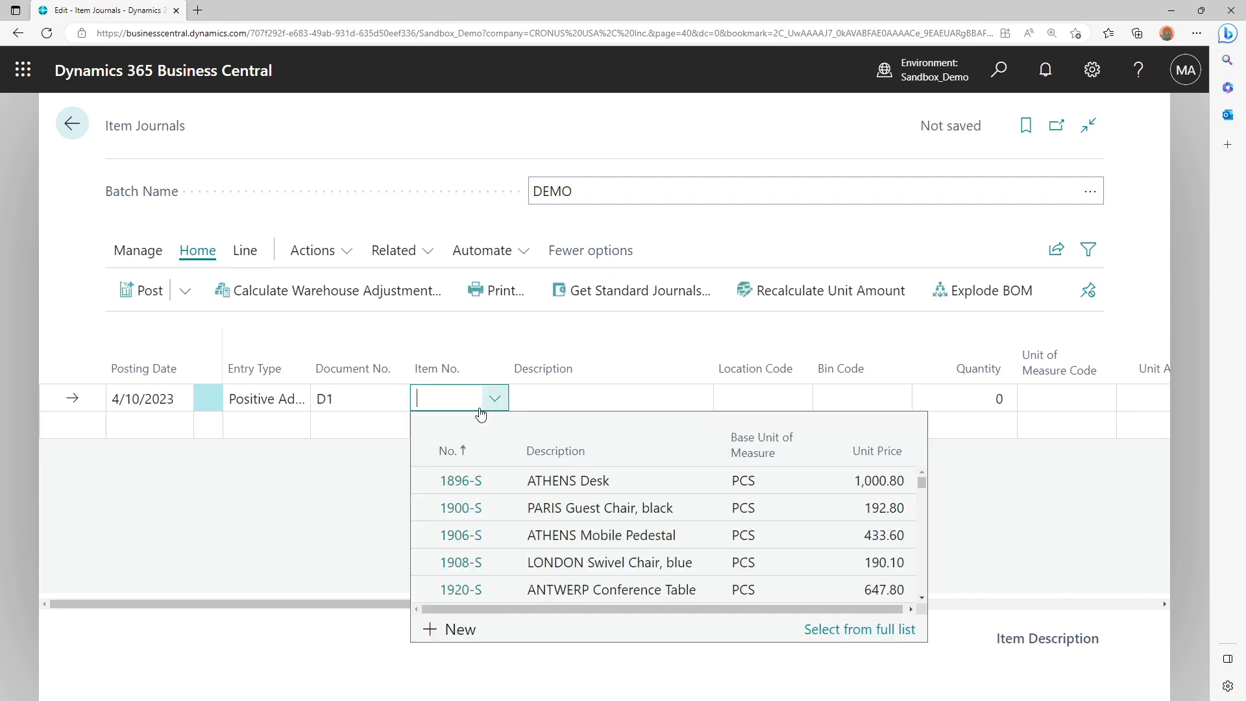
left_click(474, 480)
key("Tab")
key("Tab")
key("Tab")
key("Tab")
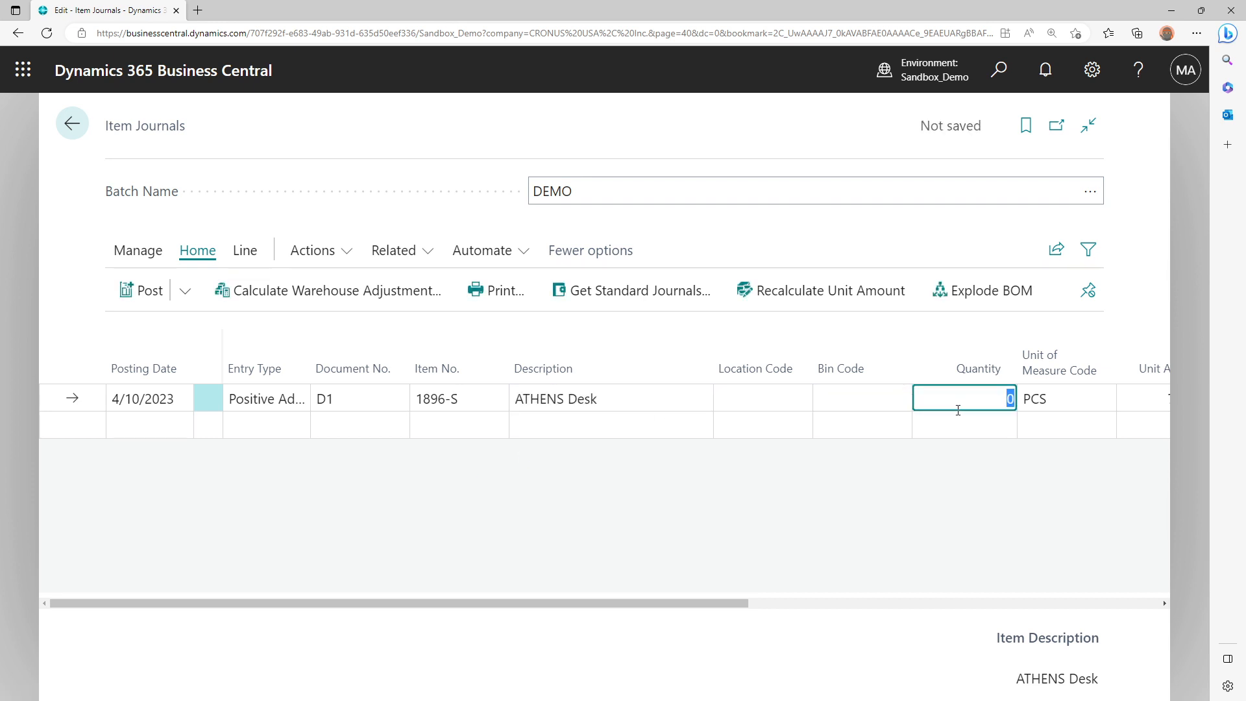
type("2")
Add a second journal line for item 1896-S with a quantity of 3
left_click(233, 425)
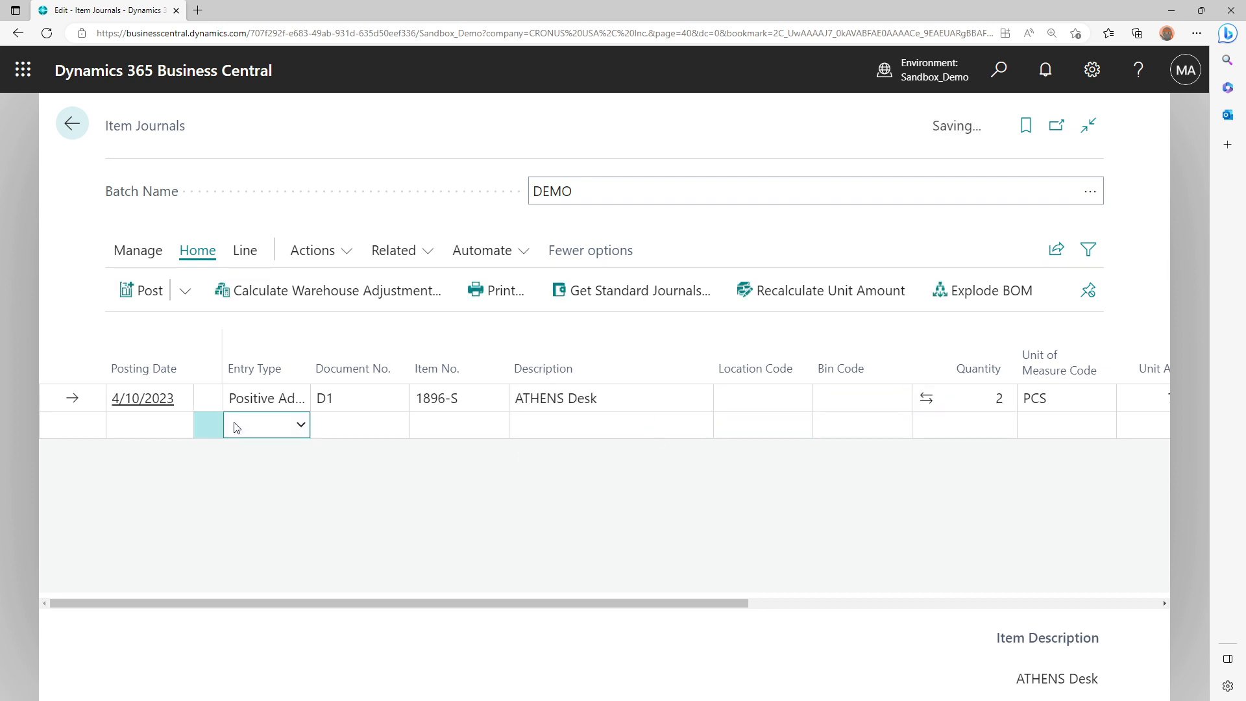
left_click(451, 428)
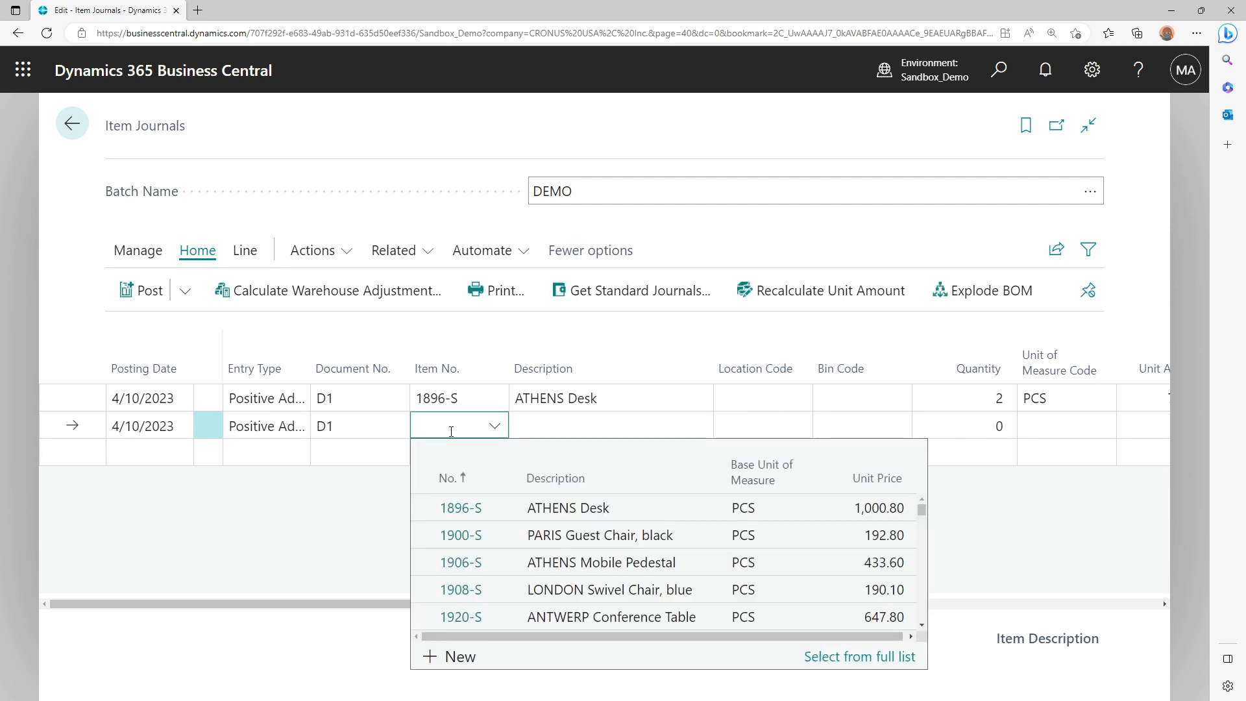
type("1896-S")
key("Tab")
key("Tab")
key("Tab")
key("Tab")
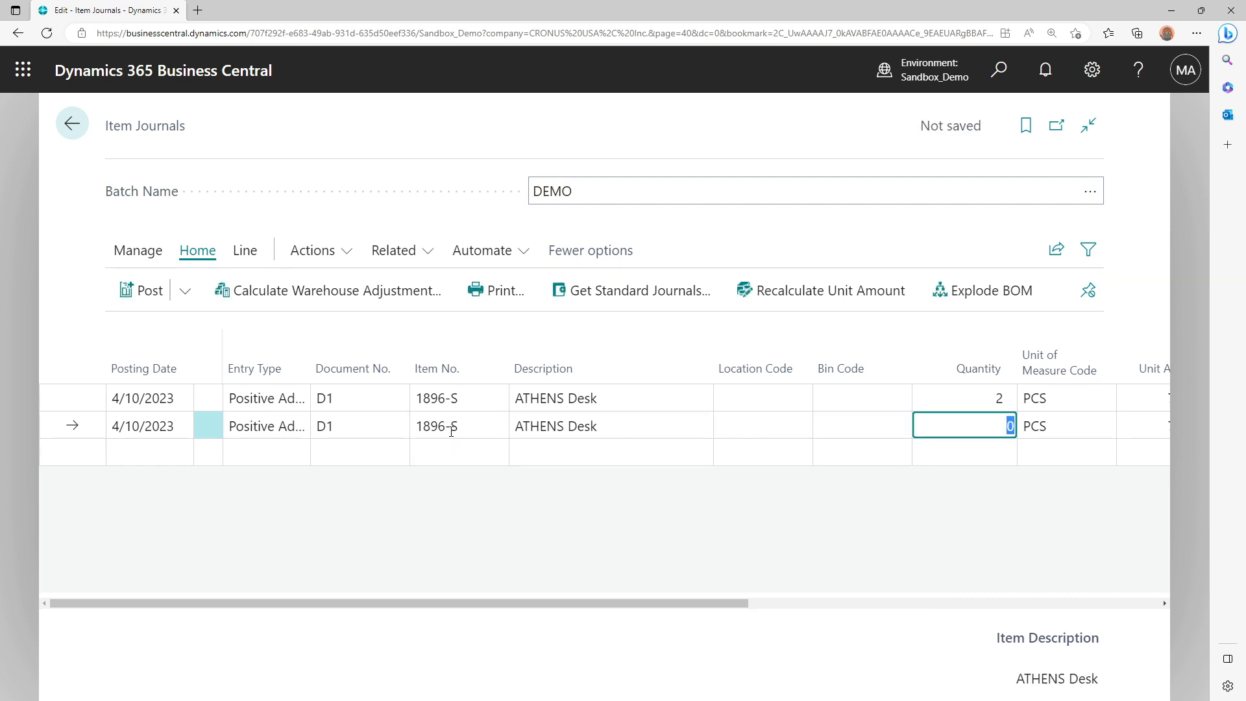
type("3")
key("Return")
Add a third journal line for item 1900-S (PARIS Guest Chair, black) with a quantity of 5
key("shift+Tab")
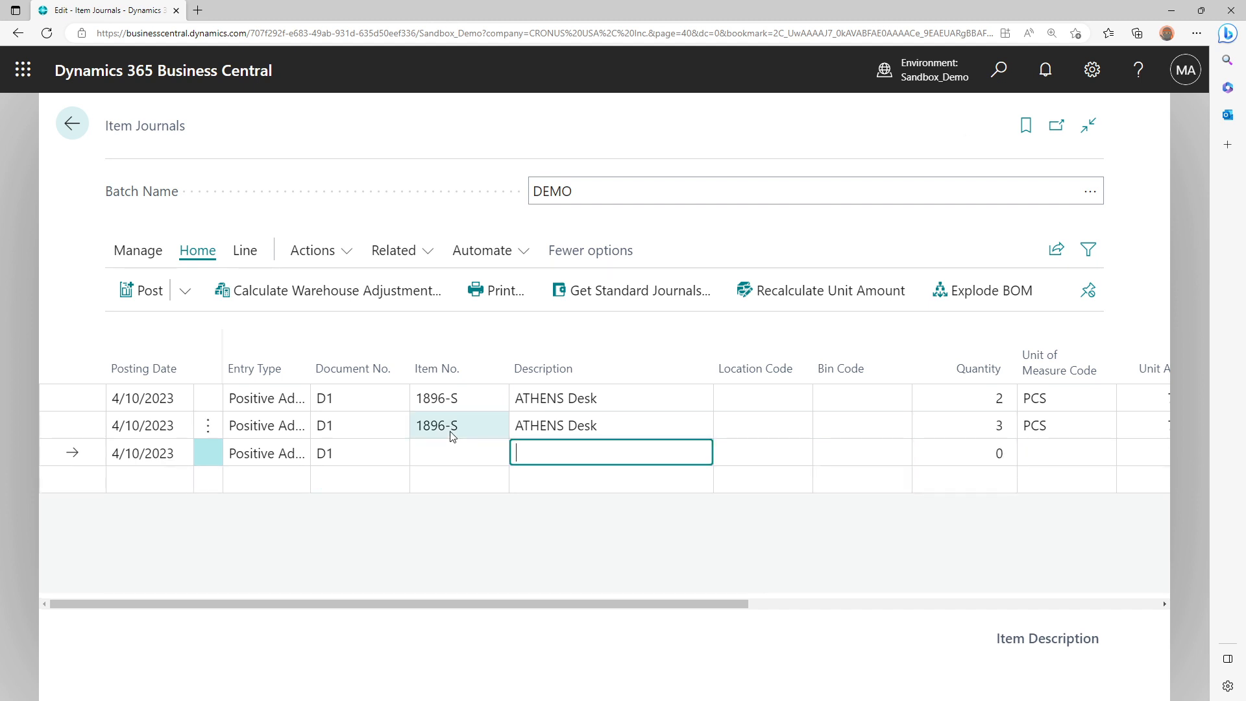
key("shift+Tab")
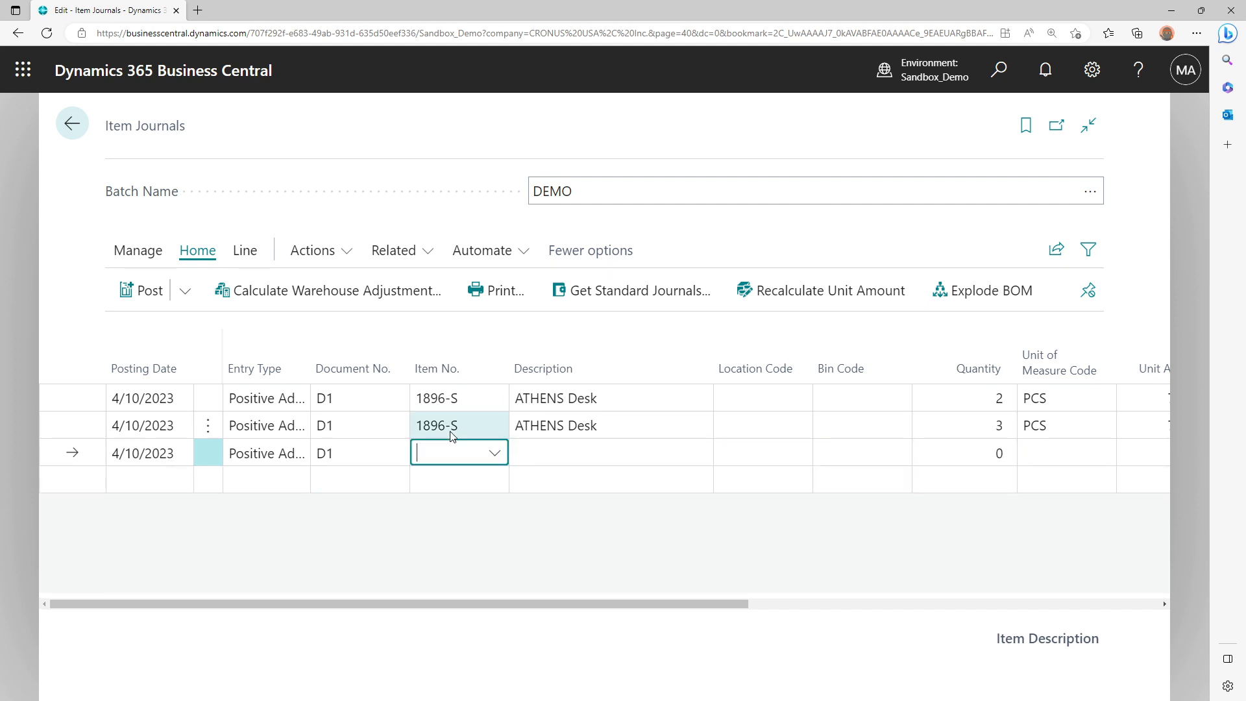
left_click(495, 454)
left_click(482, 562)
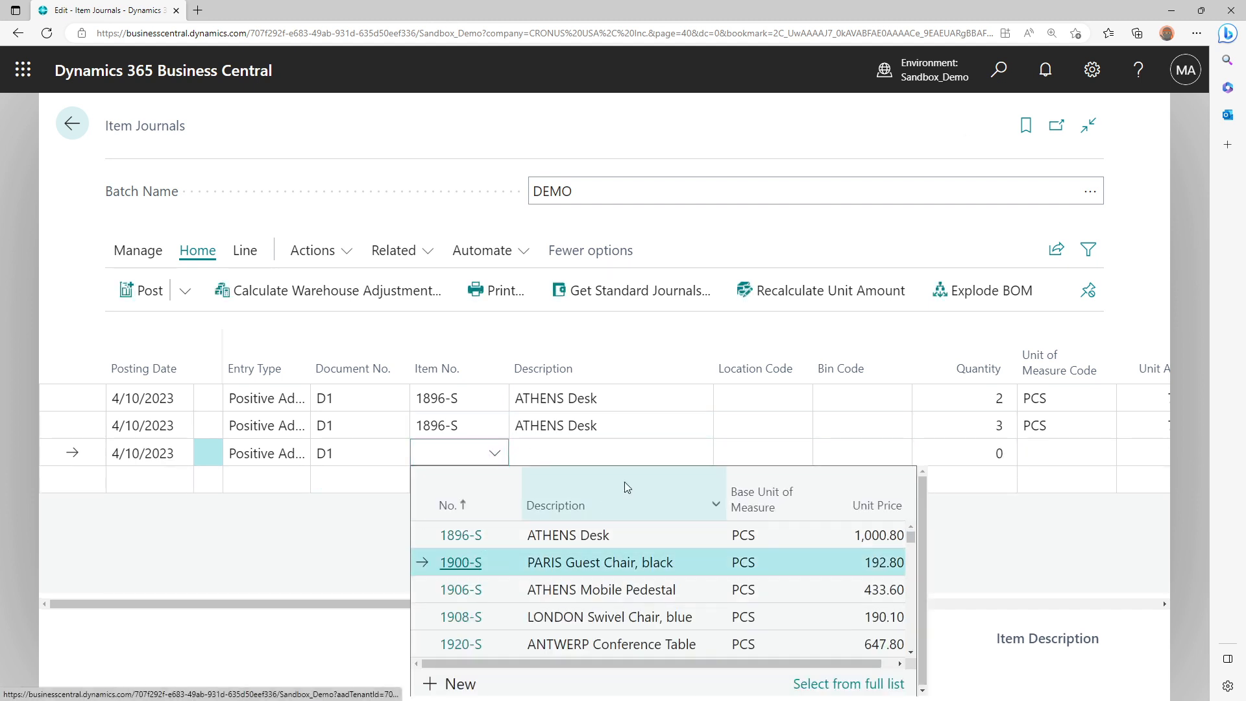
key("Tab")
key("Tab")
key("Tab")
key("Tab")
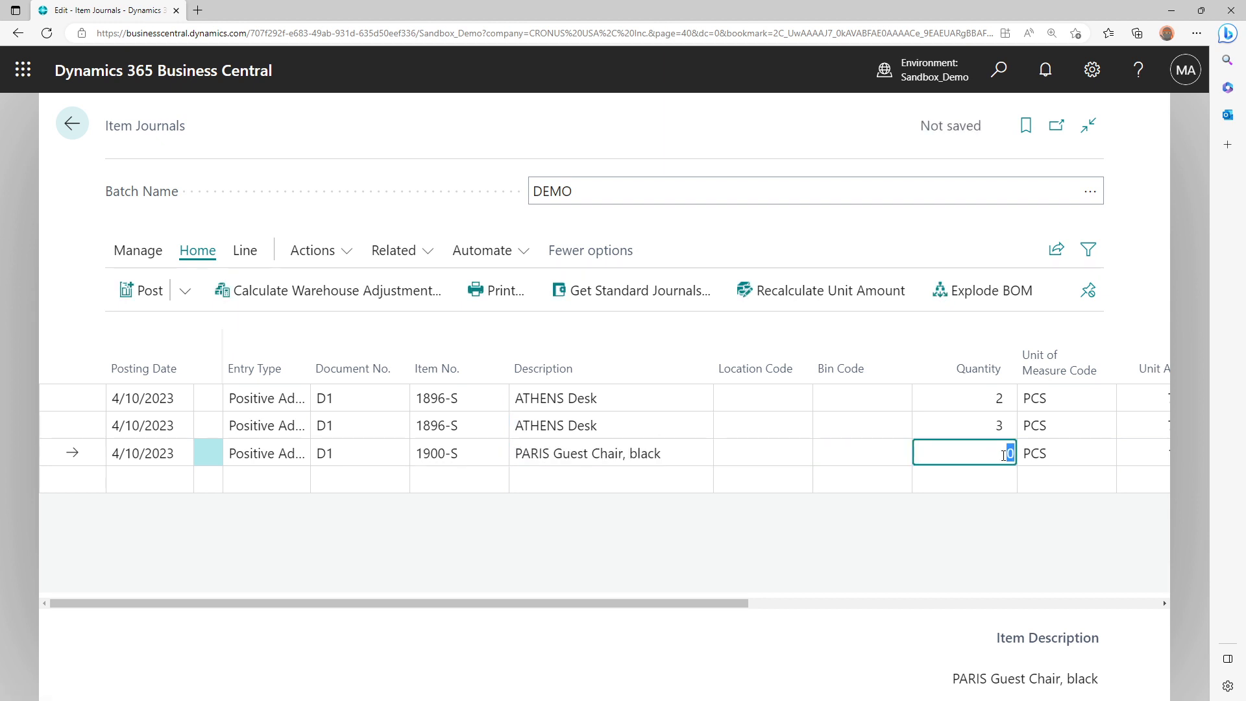
type("5")
key("Tab")
Add a fourth journal line for item 1908-S (LONDON Swivel Chair, blue) with a quantity of 1
left_click(455, 480)
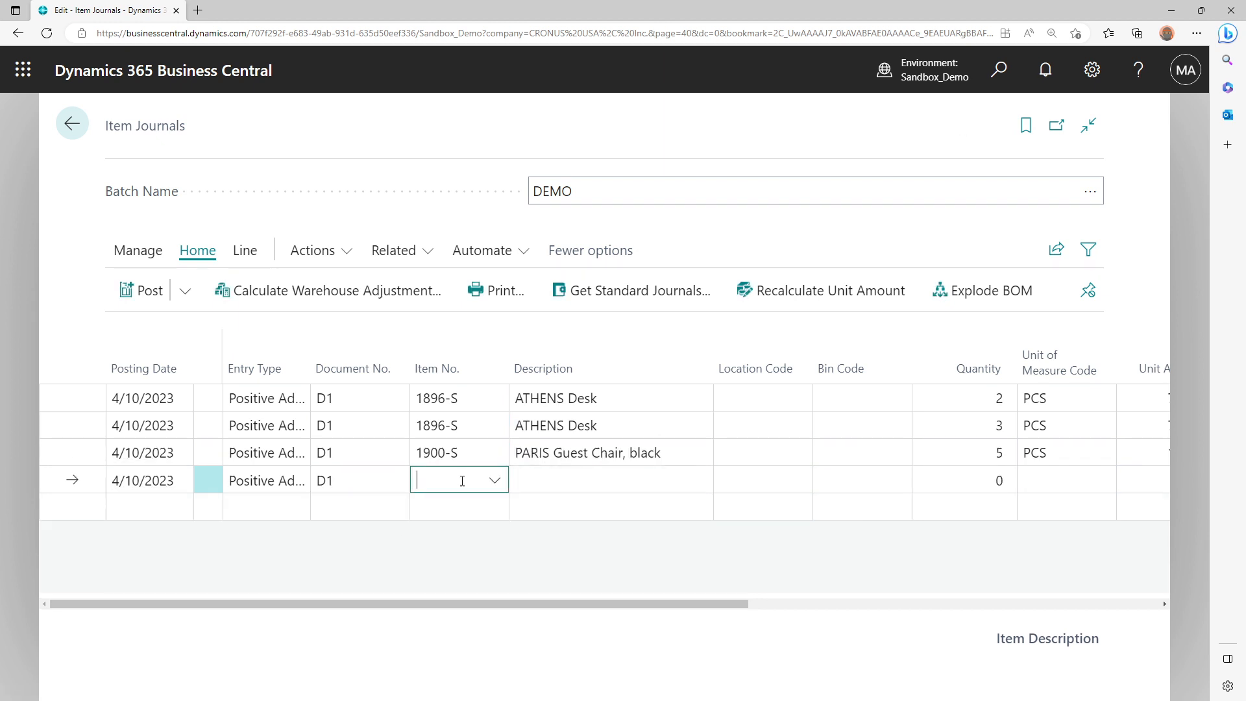
left_click(494, 481)
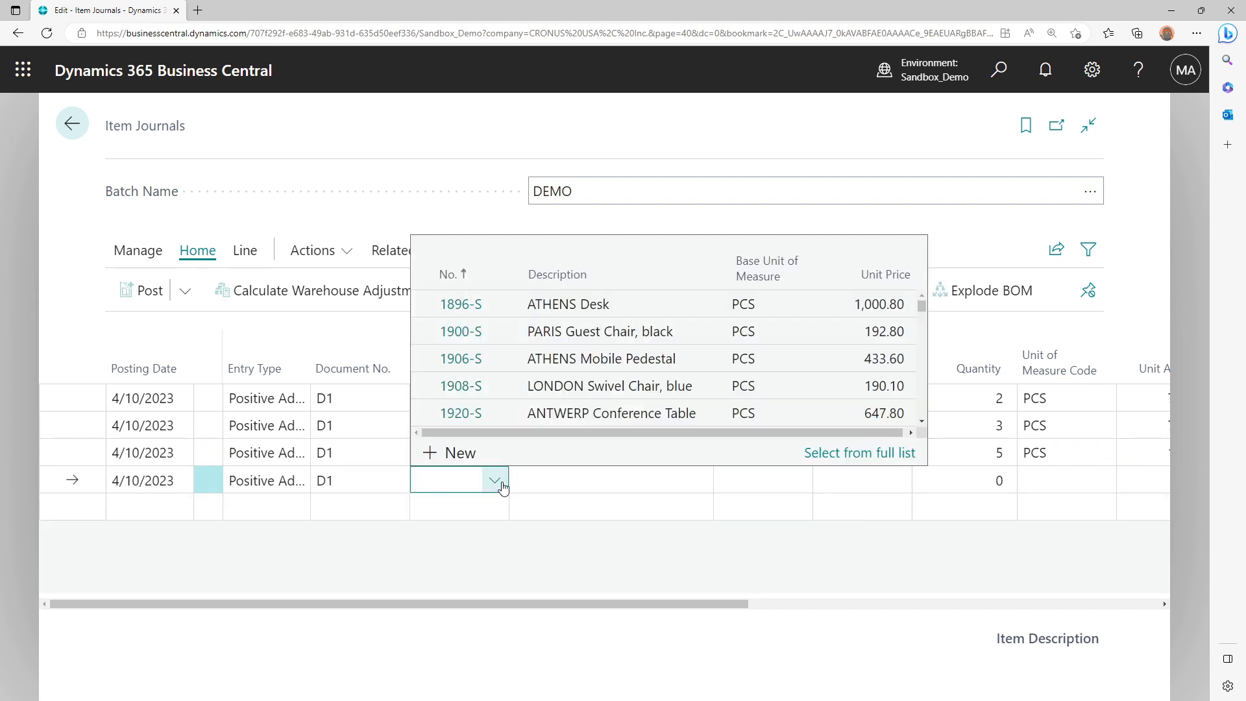
left_click(488, 395)
key("Tab")
key("Tab")
key("Tab")
key("Tab")
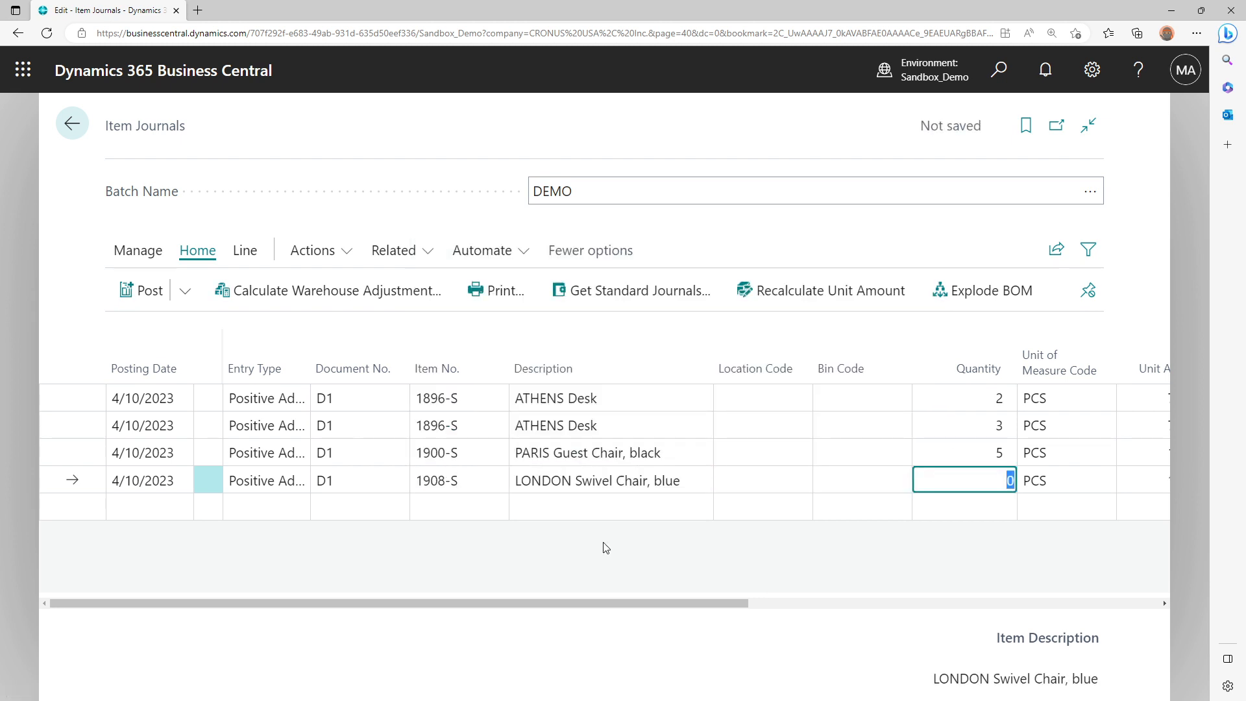
type("1")
Try to post the four lines of the DEMO item journal
left_click(592, 426)
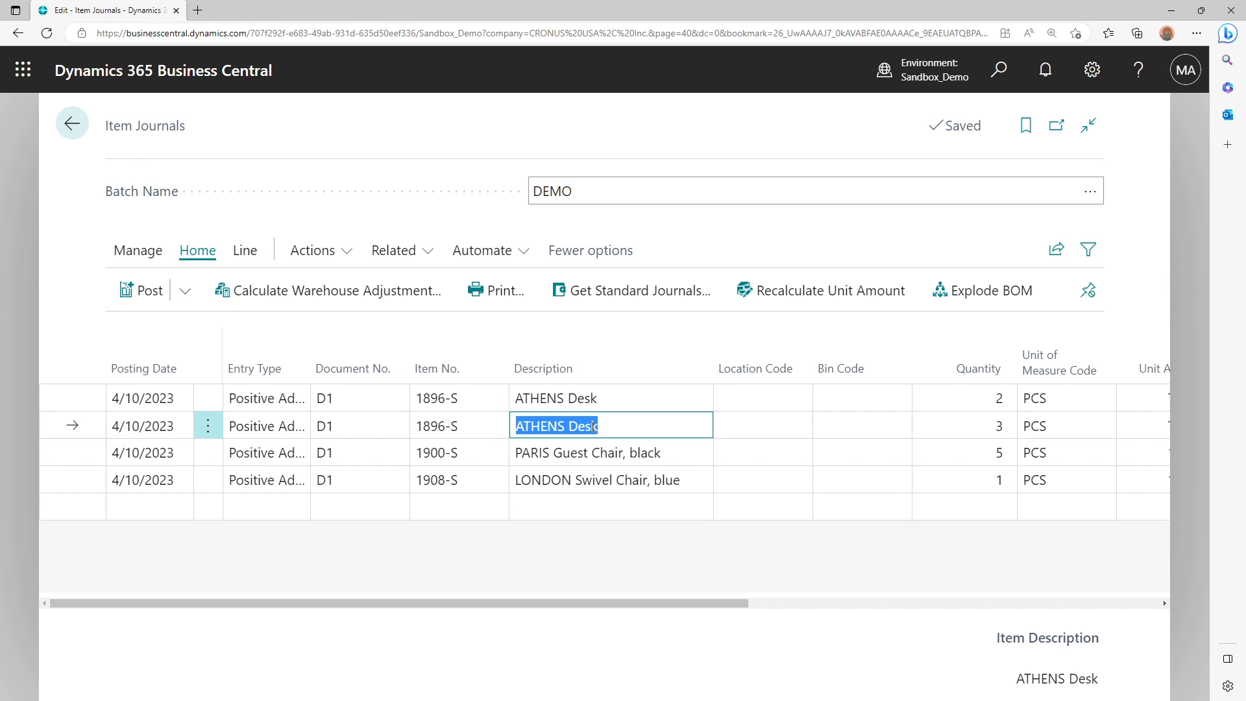
left_click(150, 291)
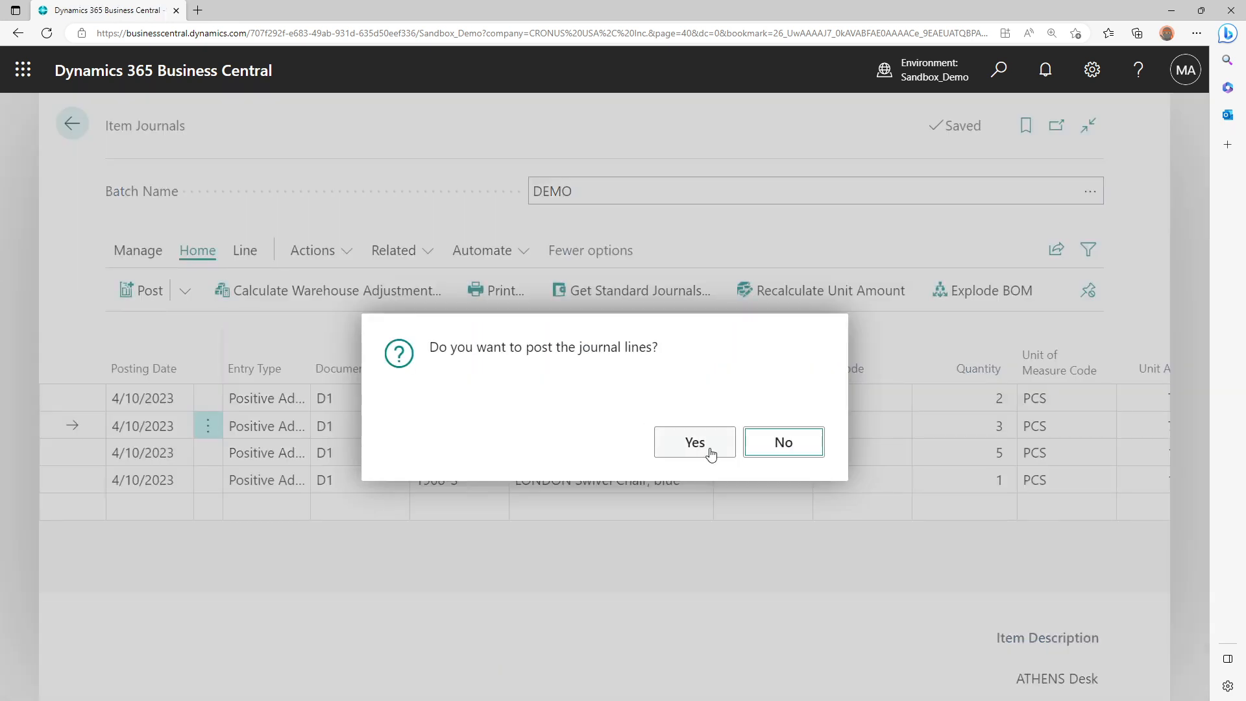
left_click(711, 452)
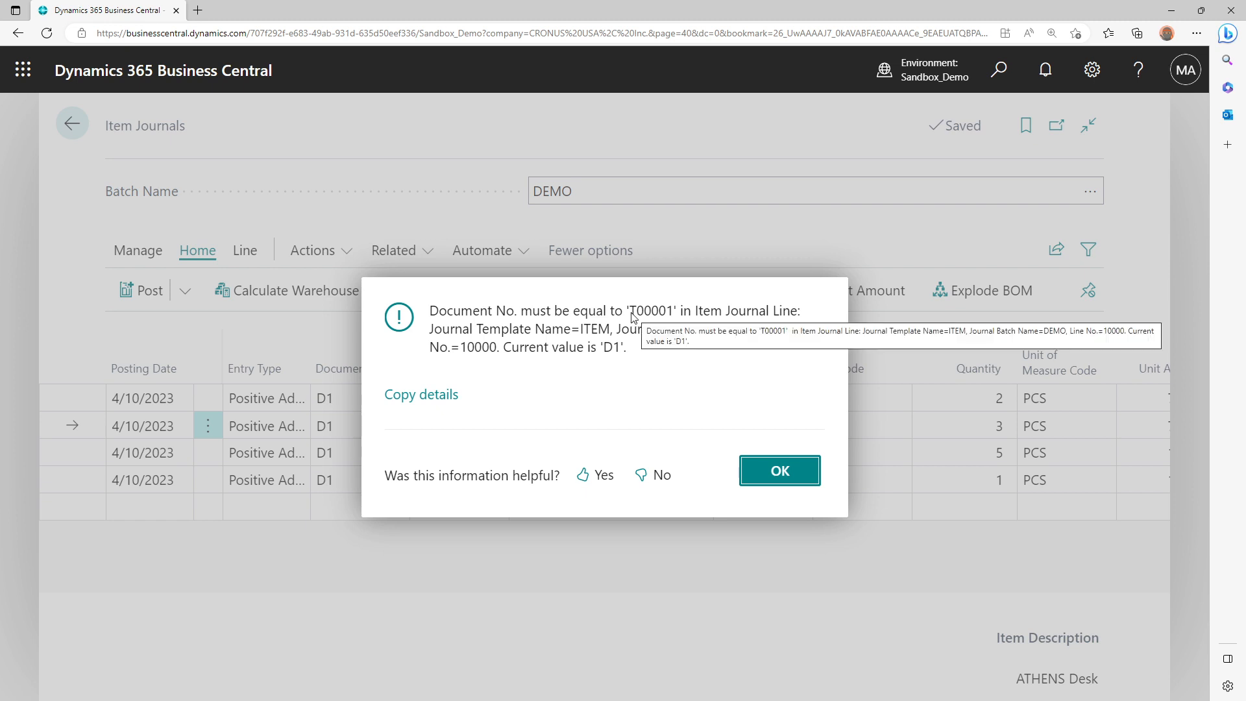
Copy T00001 from the error message and paste it as the first journal line's Document No
left_click_drag(628, 316, 671, 314)
right_click(664, 312)
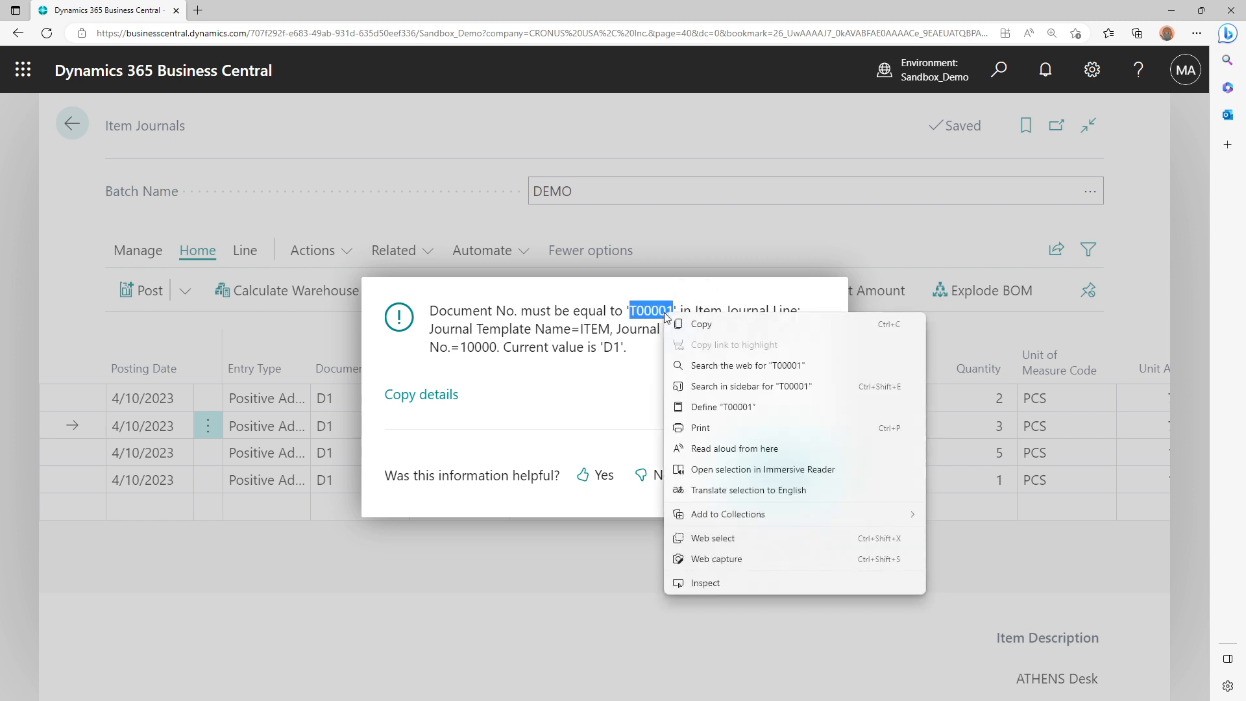
left_click(688, 325)
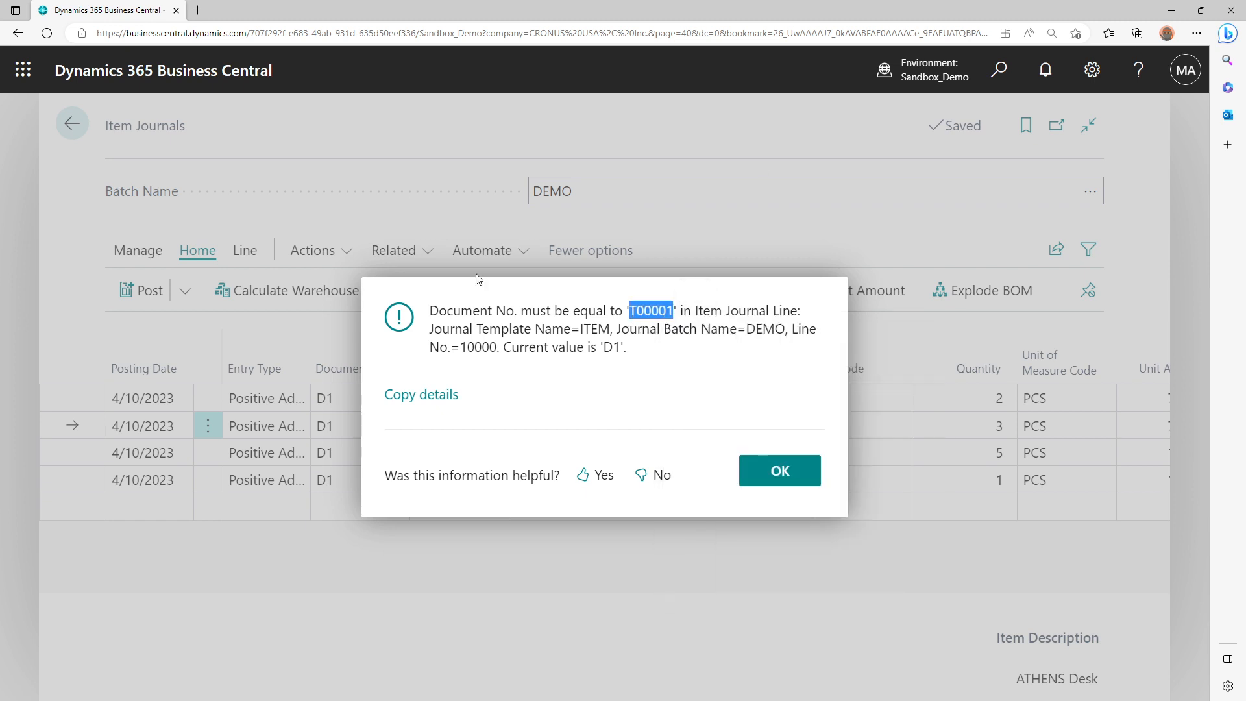
left_click(779, 473)
left_click(337, 397)
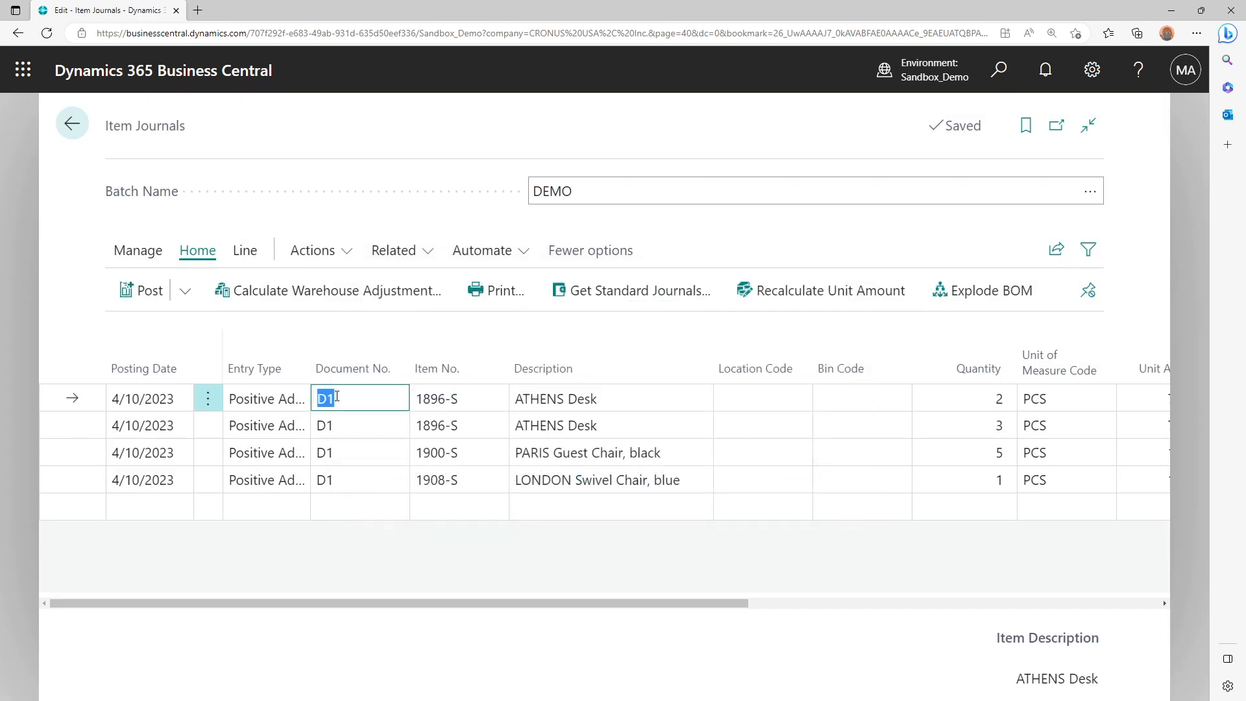
key("ctrl+v")
key("Tab")
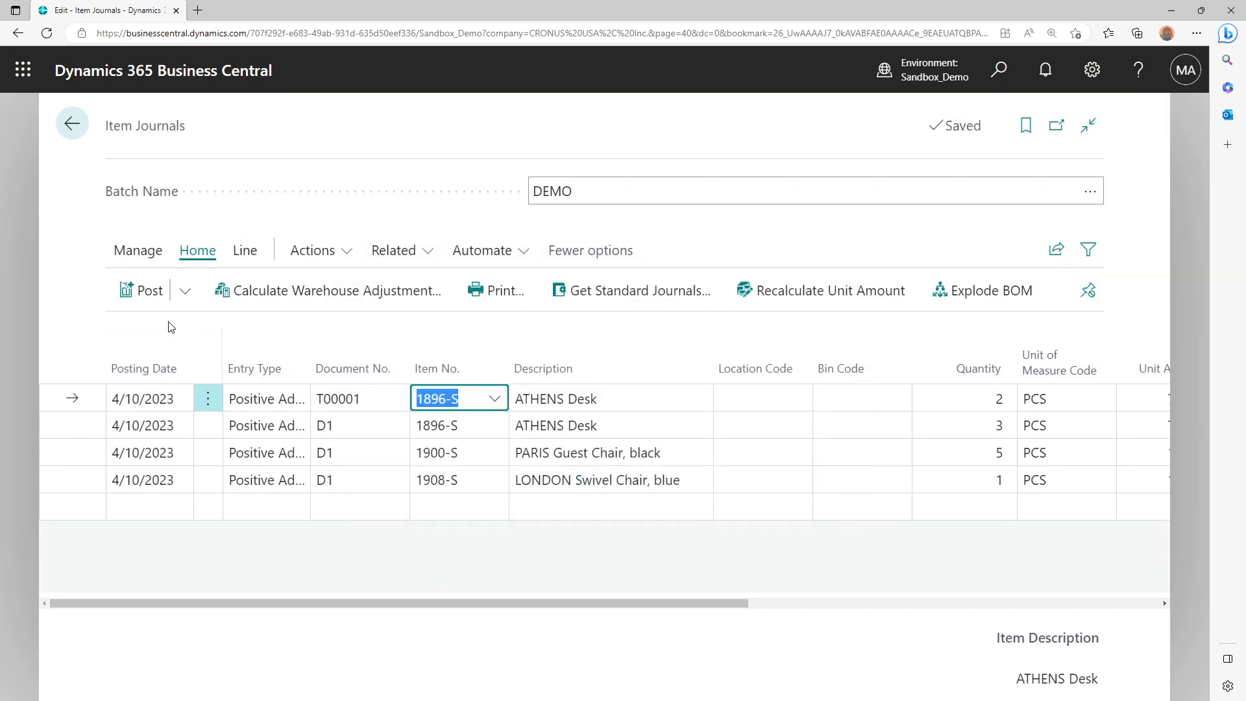
Try to post the journal lines again, check the document number in the message and dismiss it
left_click(148, 291)
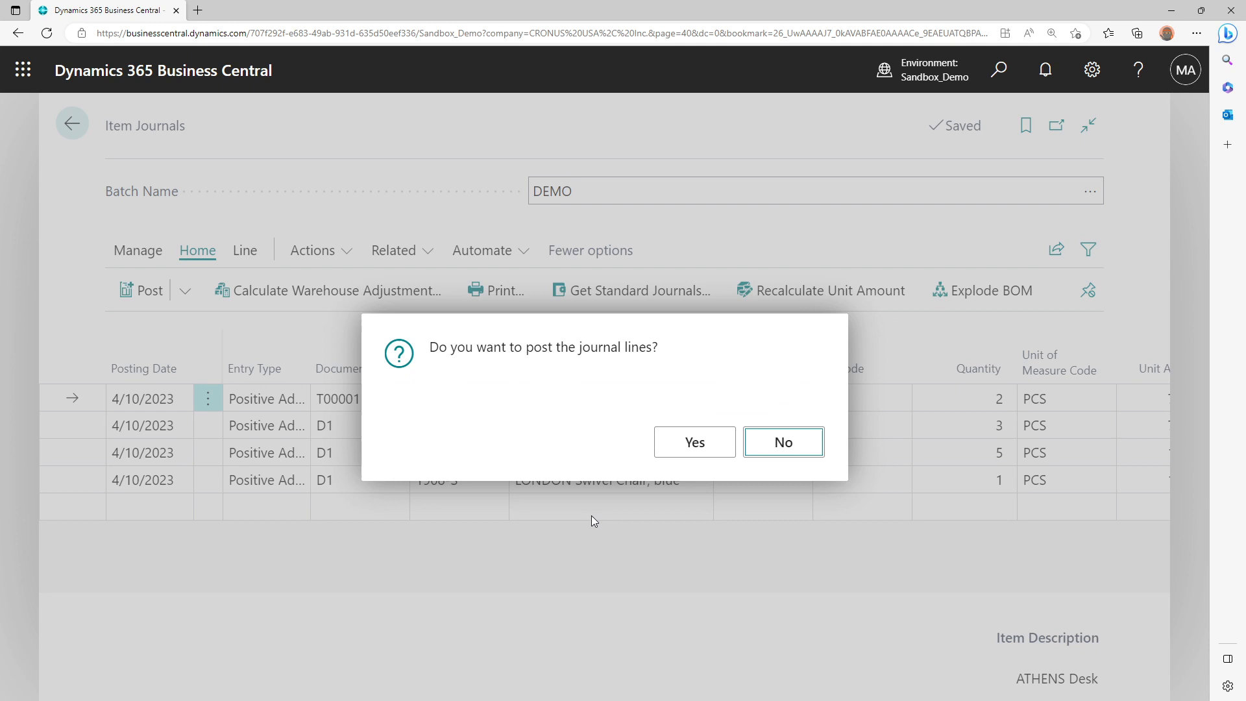
left_click(695, 442)
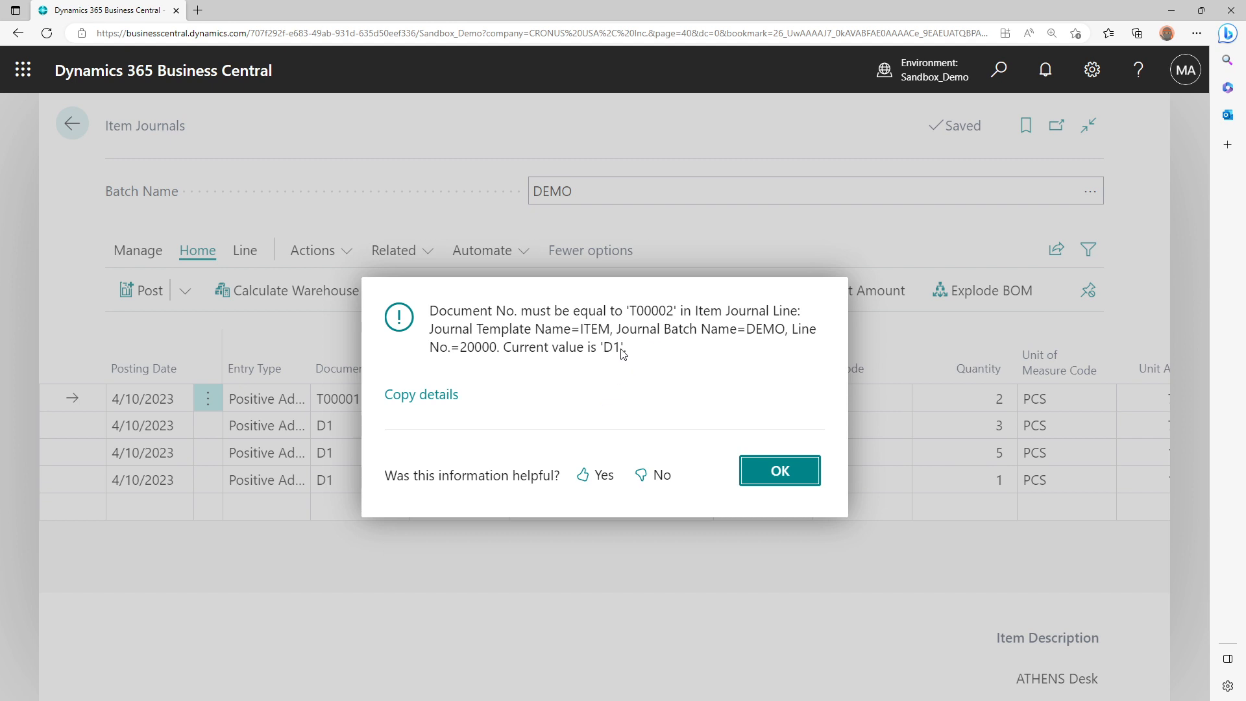
double_click(652, 312)
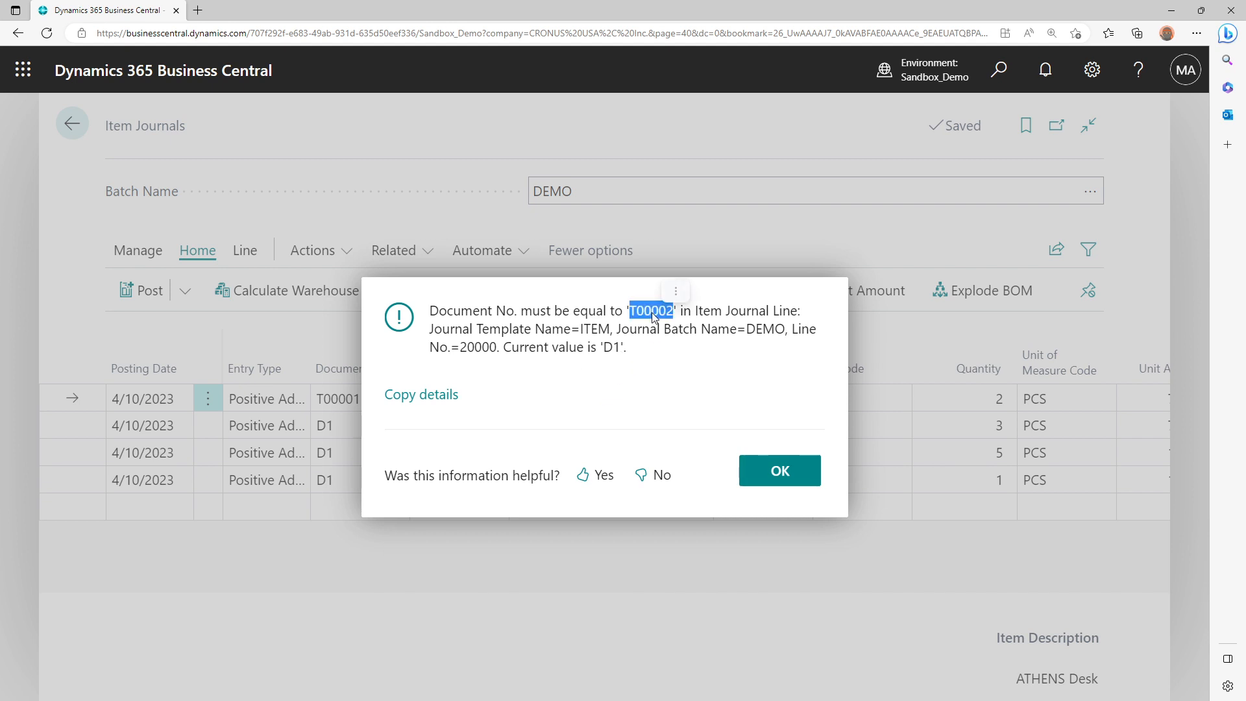
left_click(783, 476)
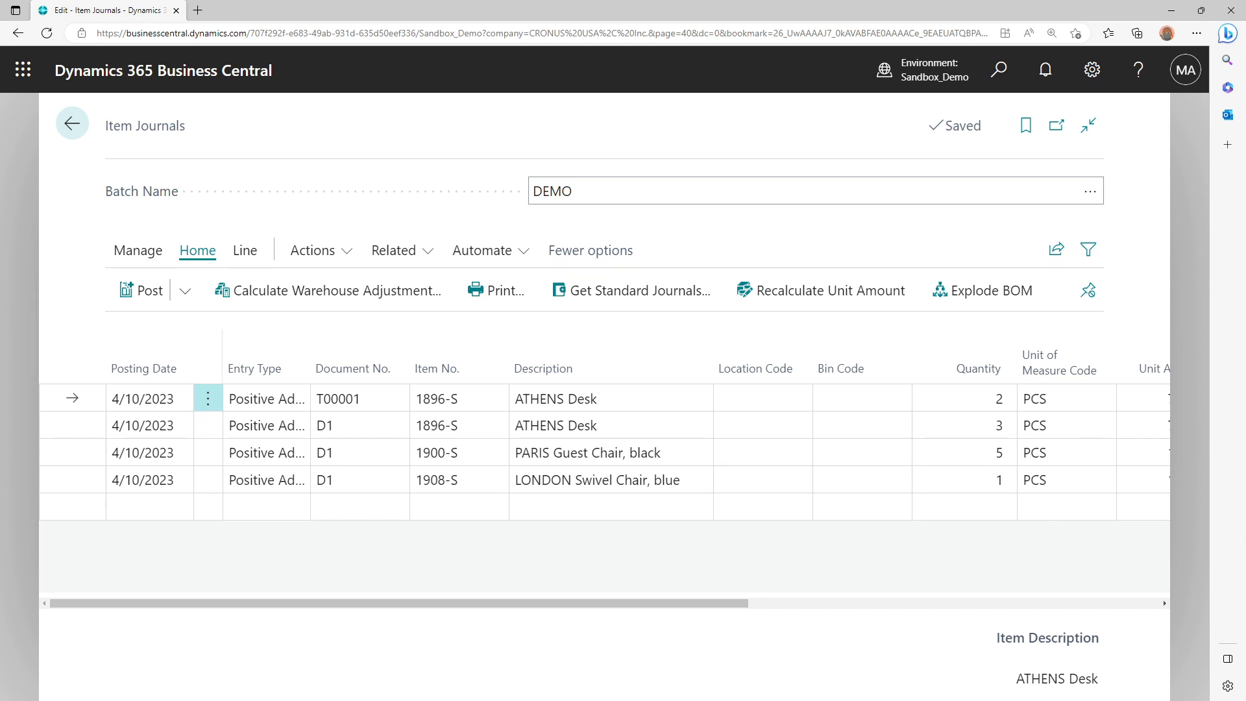
Switch to the DEFAULT batch, review its journal lines, check the batches' number series and return to the DEMO batch
left_click(1091, 192)
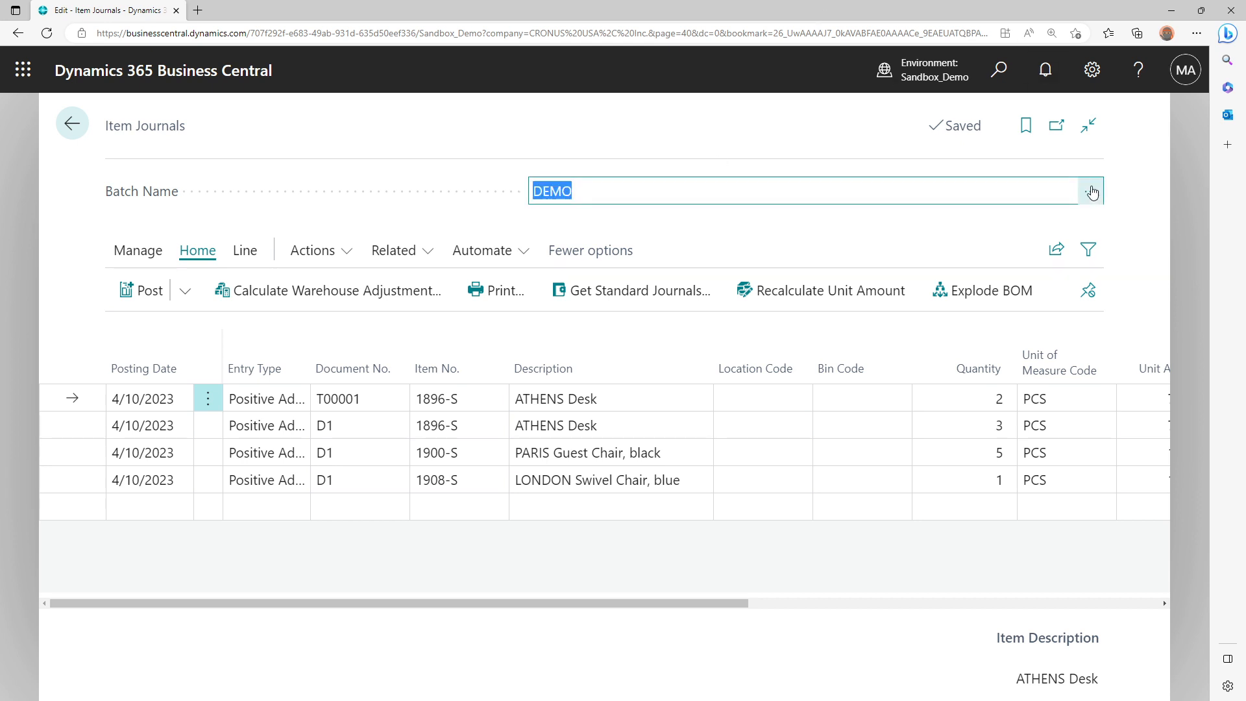
left_click(1091, 193)
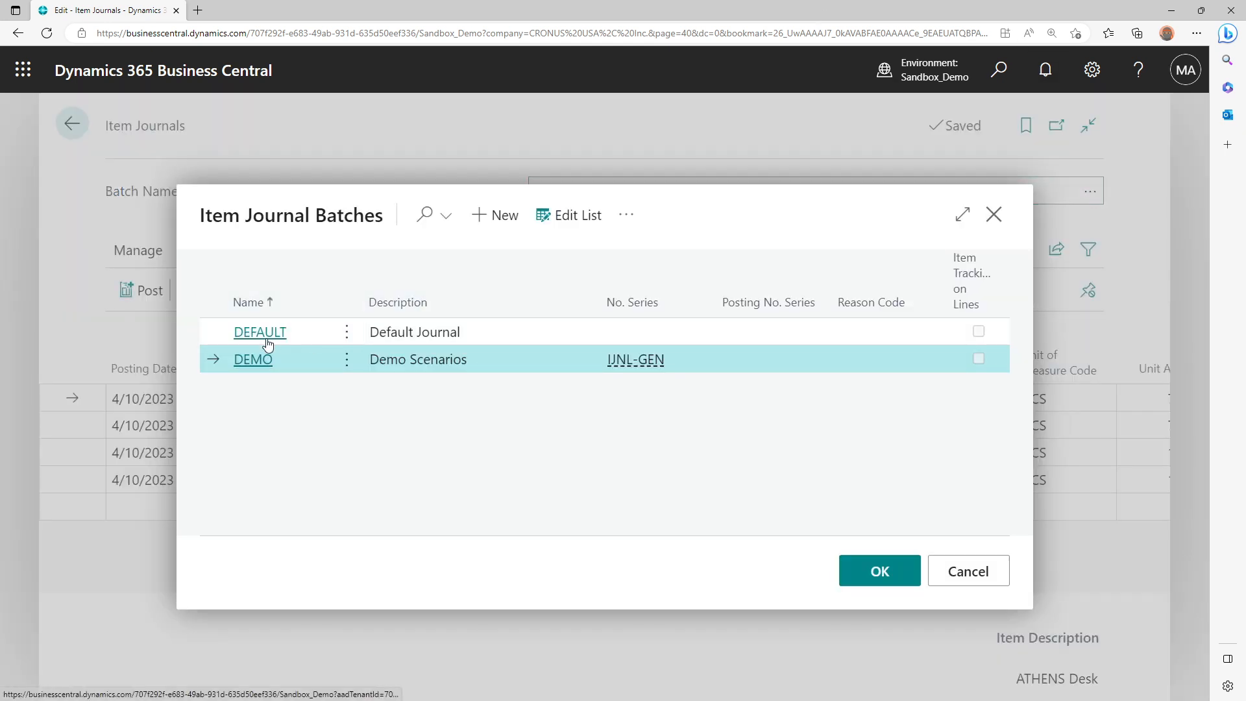
left_click(329, 344)
left_click(880, 571)
scroll(536, 486, "down", 5)
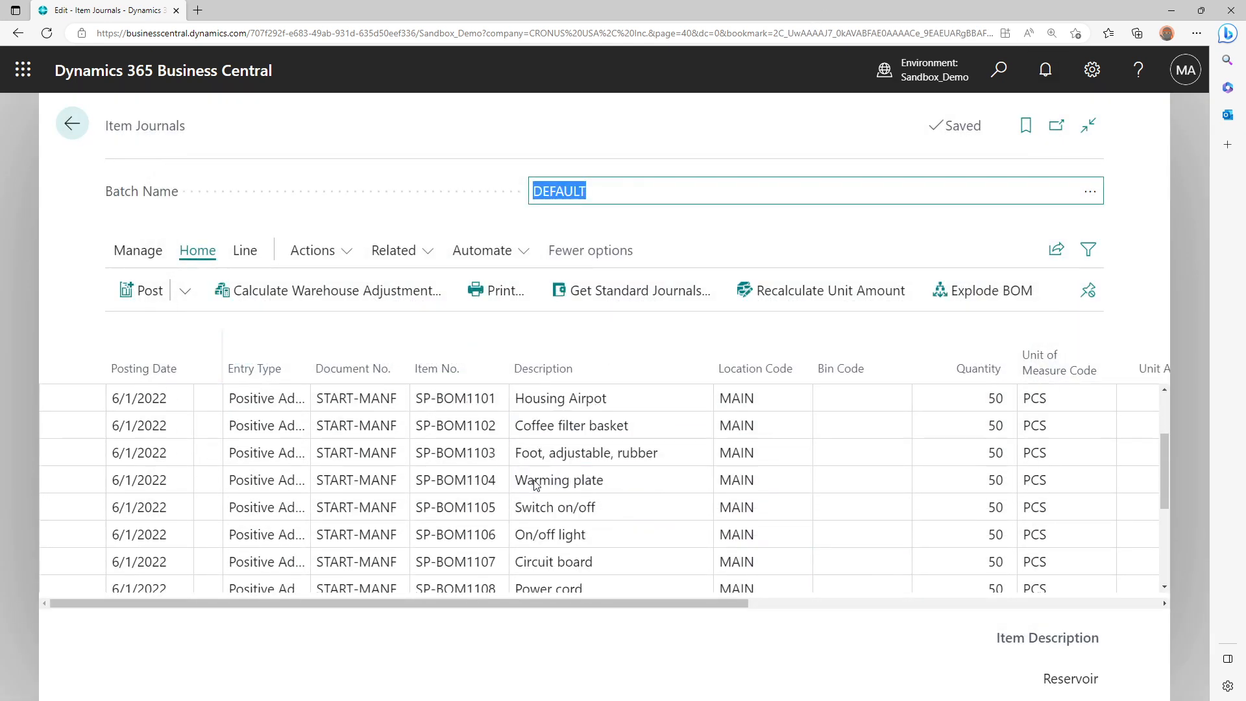
scroll(536, 484, "up", 5)
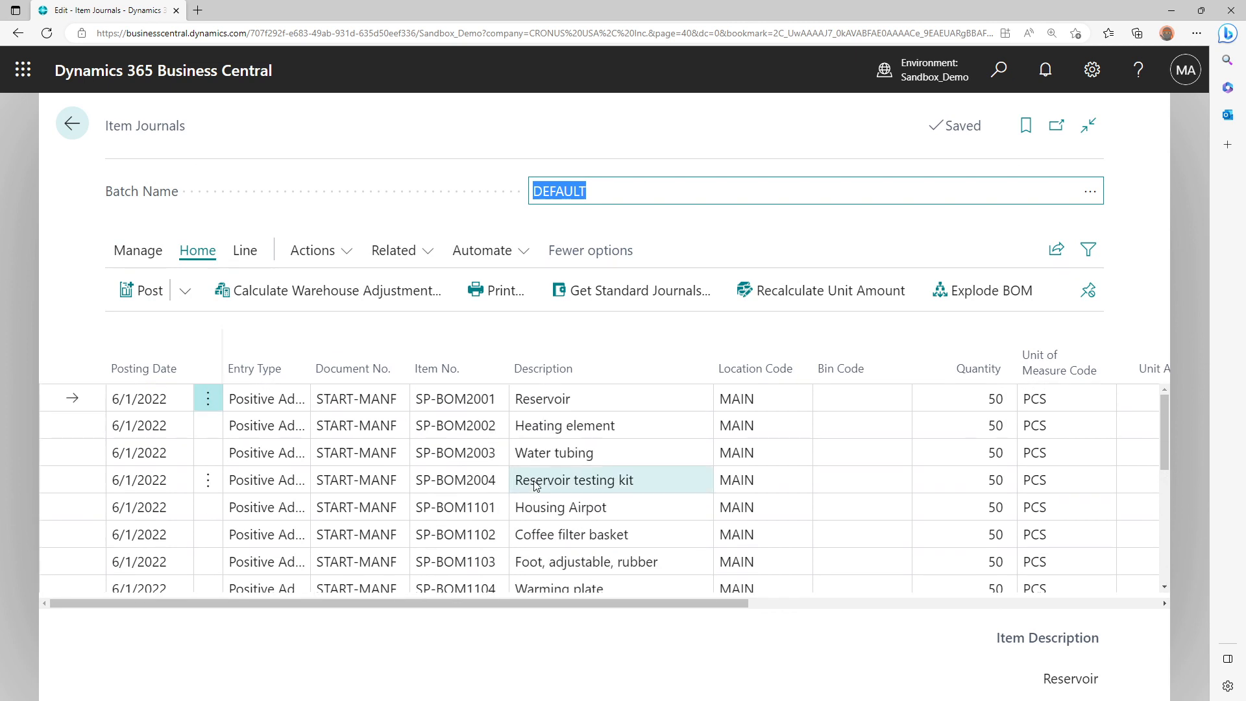
left_click(1091, 191)
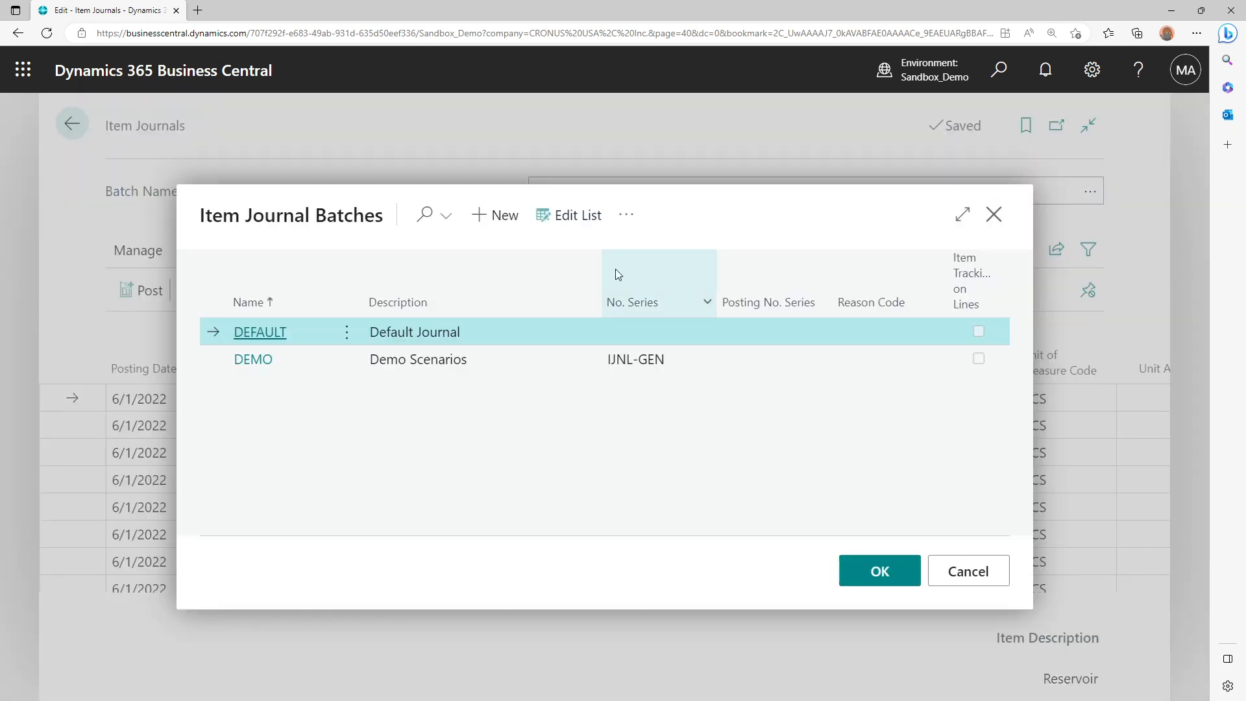
left_click(270, 361)
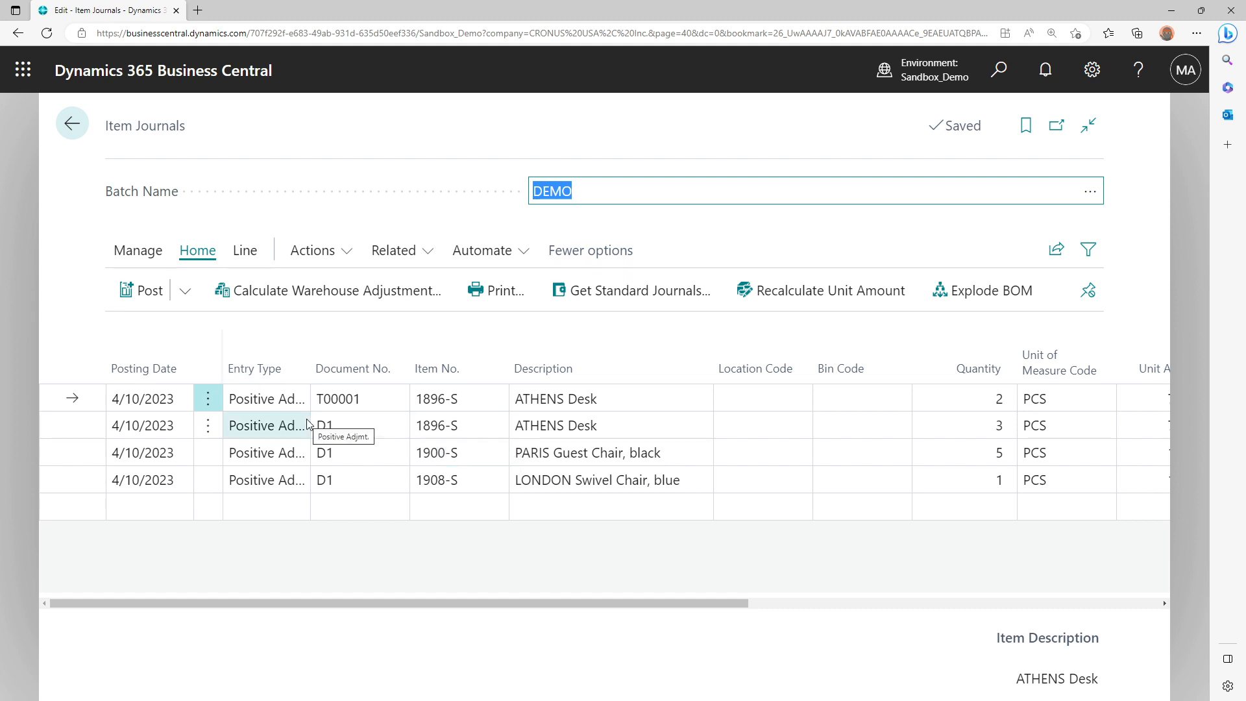
Run Renumber Document Numbers on the DEMO journal lines and accept the sorting confirmation
left_click(371, 397)
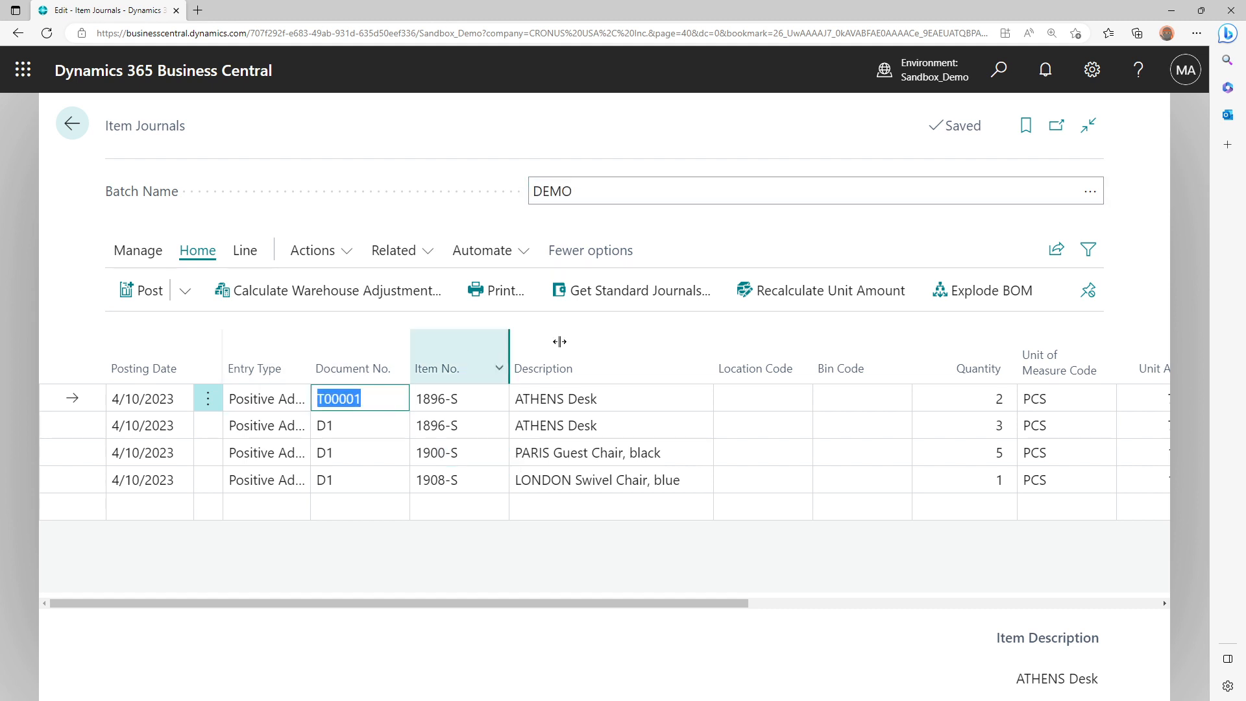
left_click(245, 253)
left_click(321, 251)
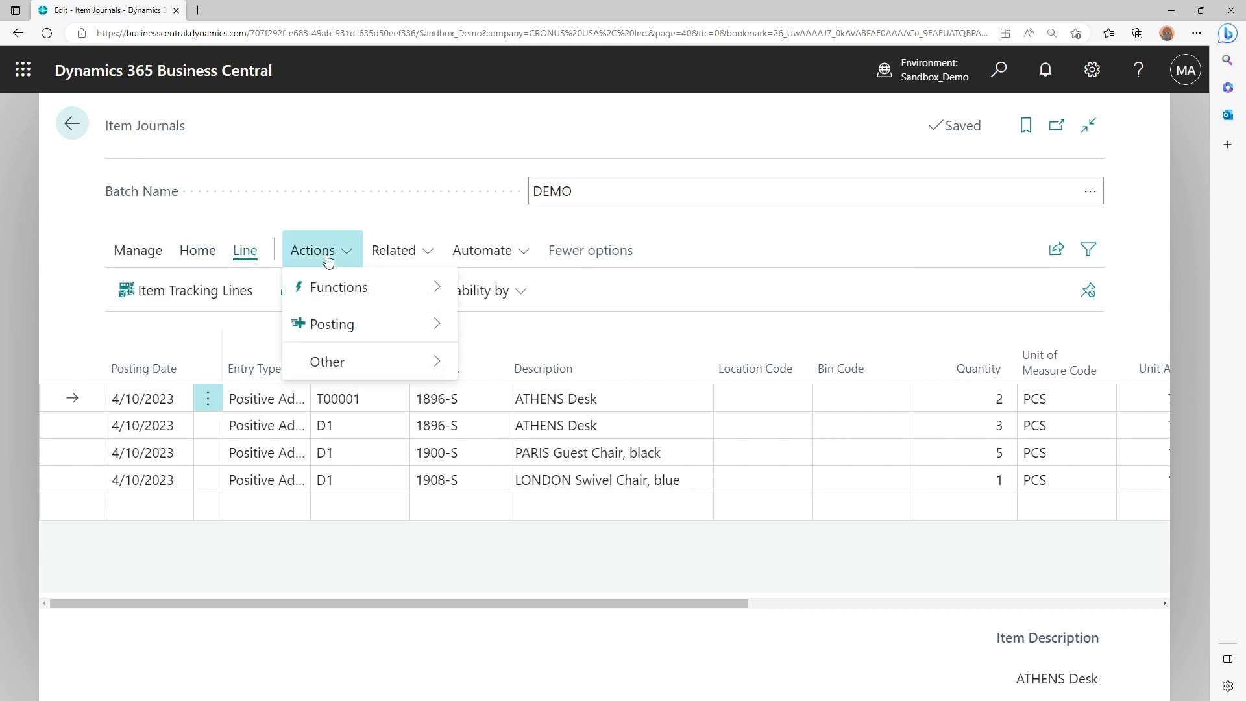
mouse_move(337, 287)
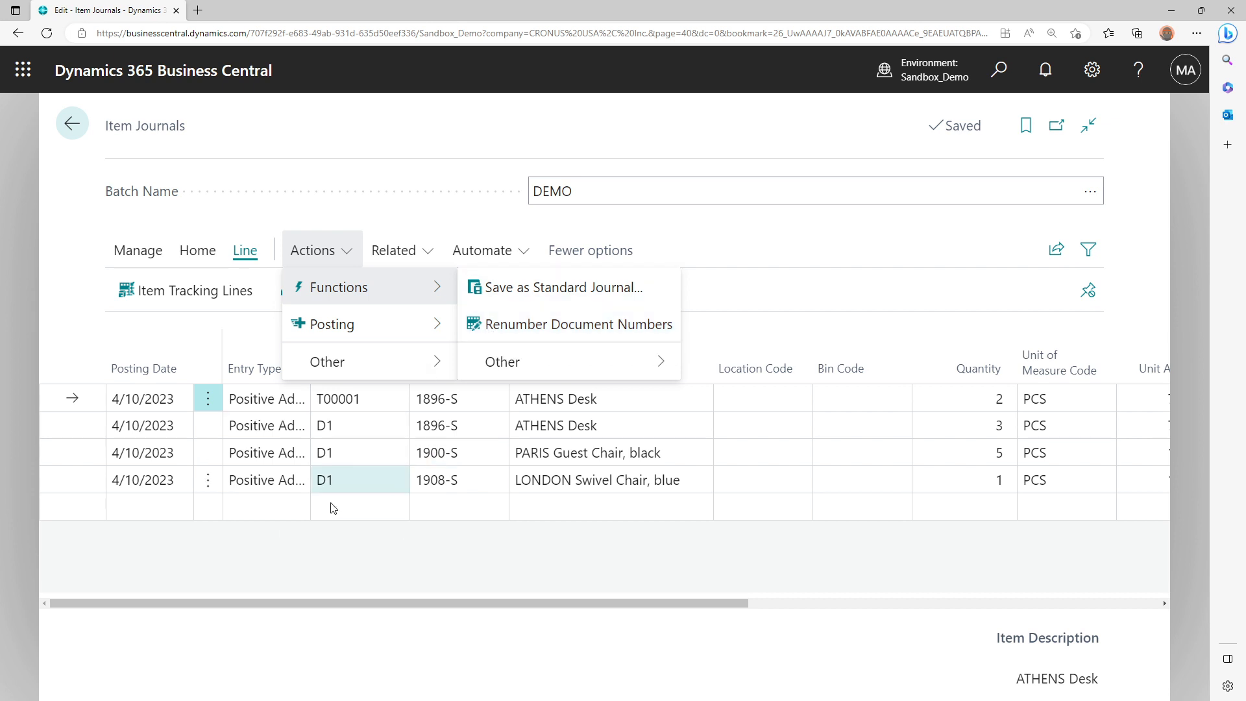
left_click(576, 330)
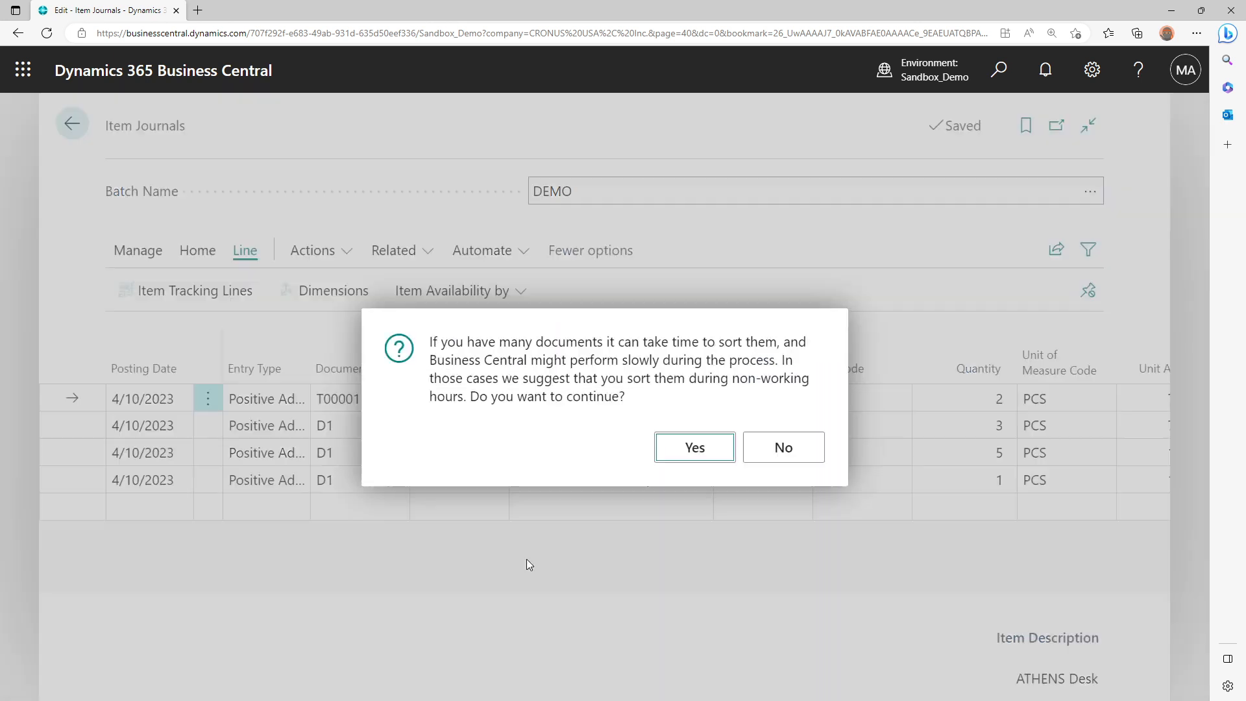
left_click(695, 450)
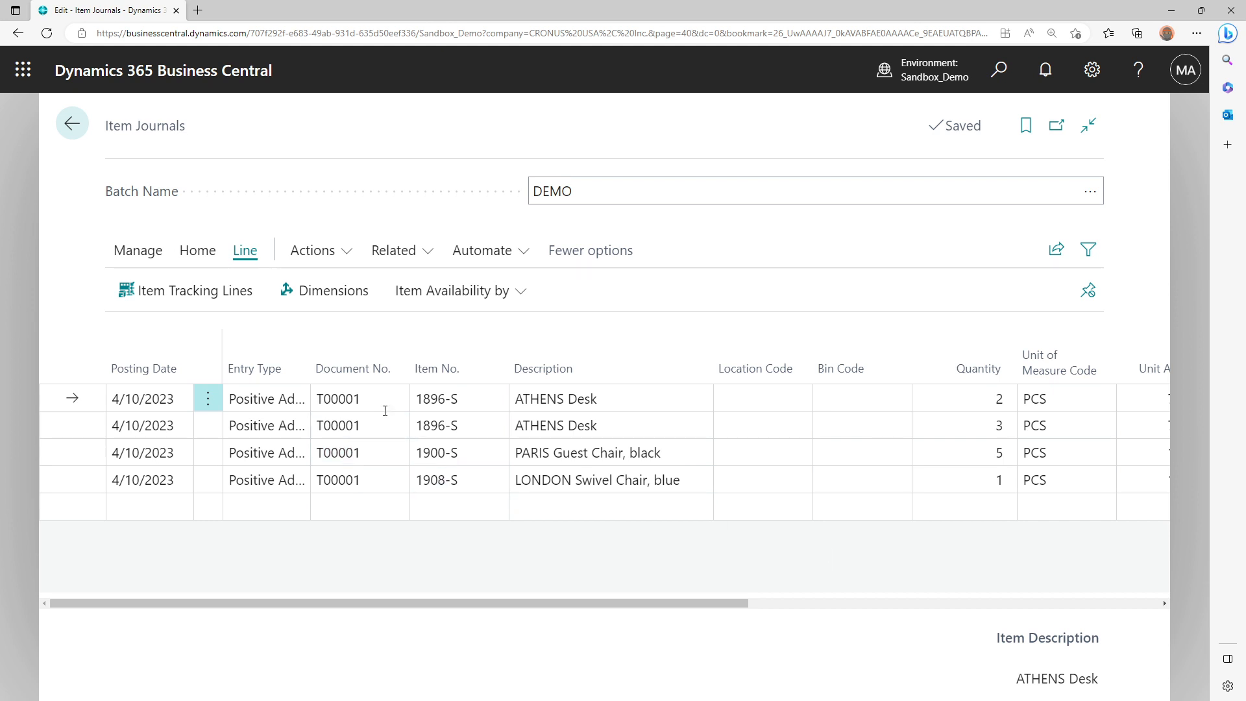
Enter document numbers D1, D2 and D3 on the first three journal lines
left_click(367, 400)
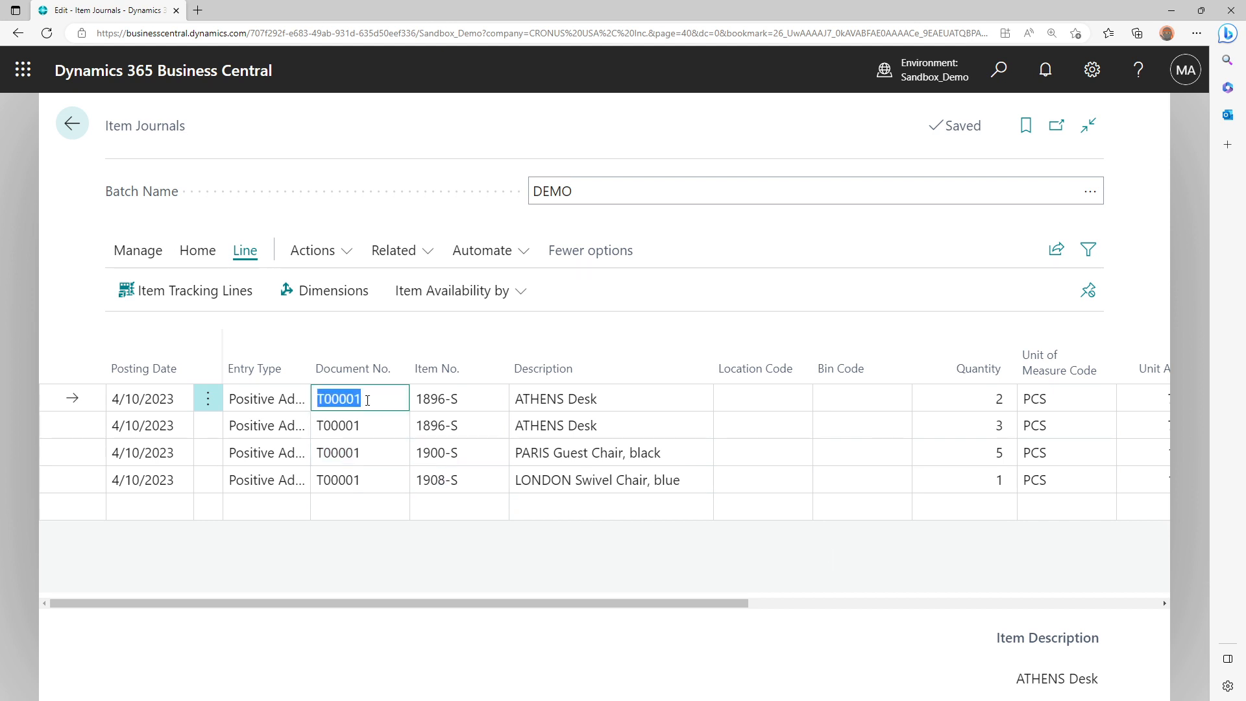
type("D1")
key("Down")
type("D2")
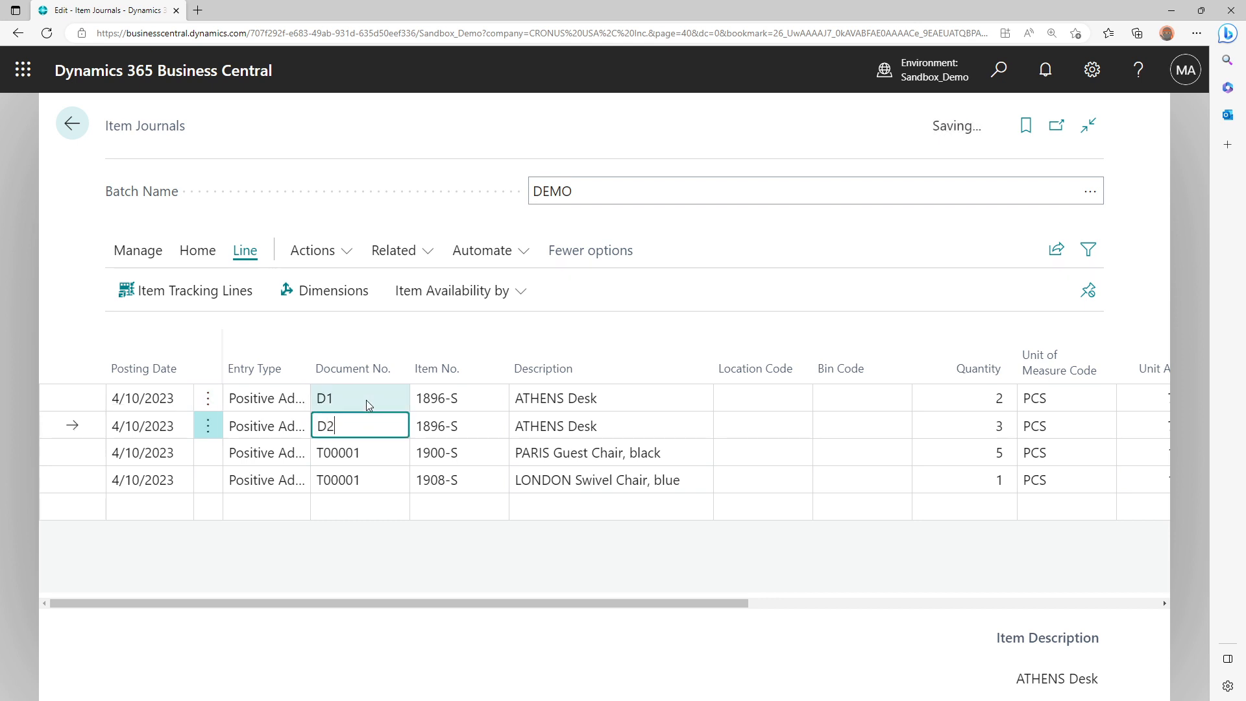
key("Down")
type("D3")
key("Up")
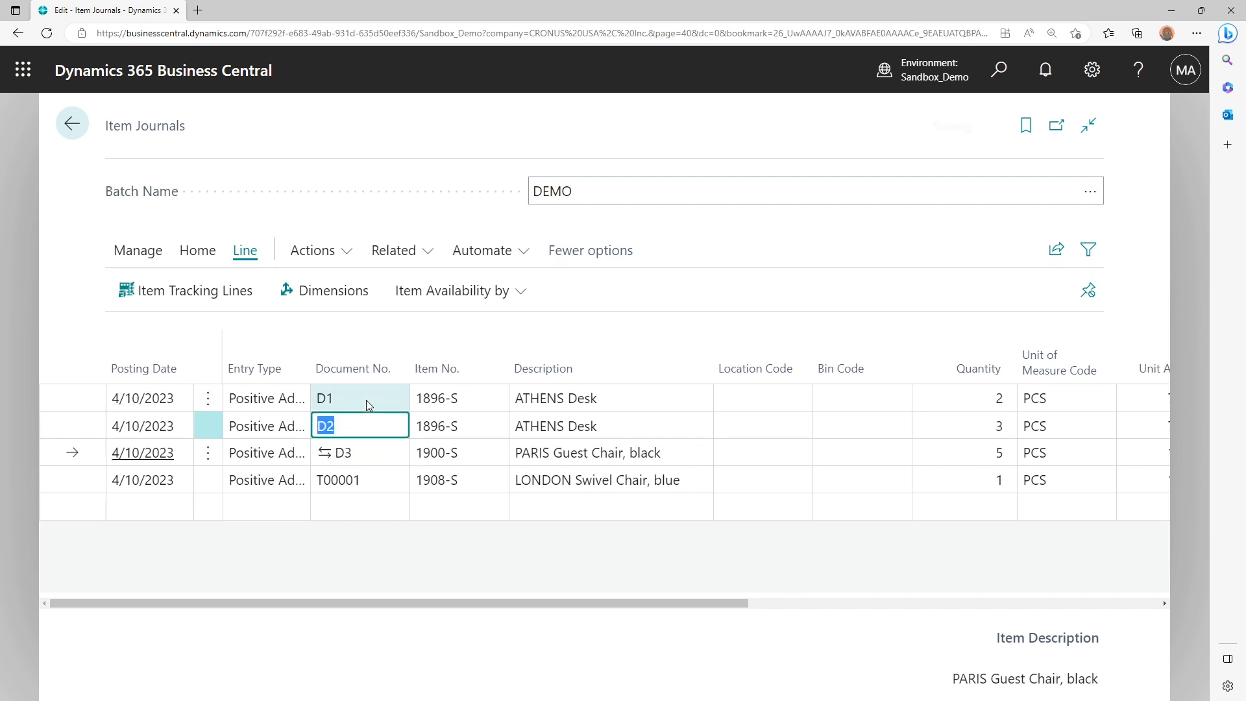
Set the second line's Document No. to D1 and the third and fourth lines' to D3
type("D1")
key("Down")
type("D")
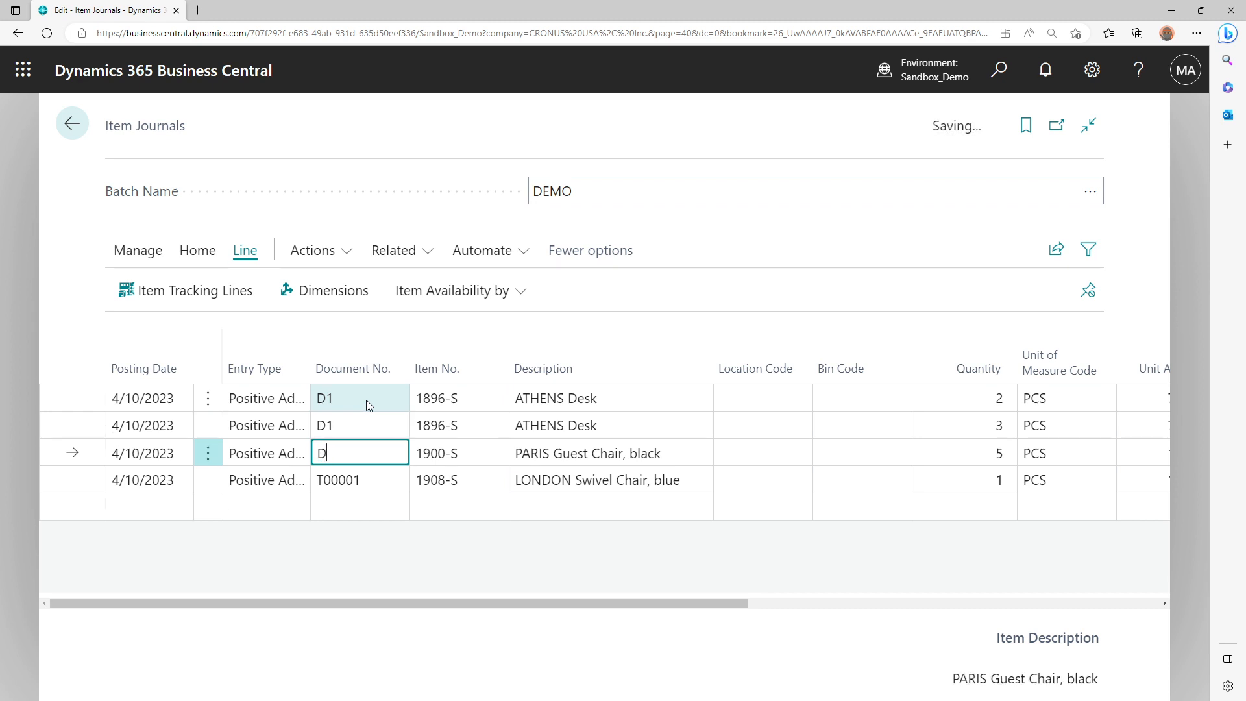
type("3")
key("Down")
type("D")
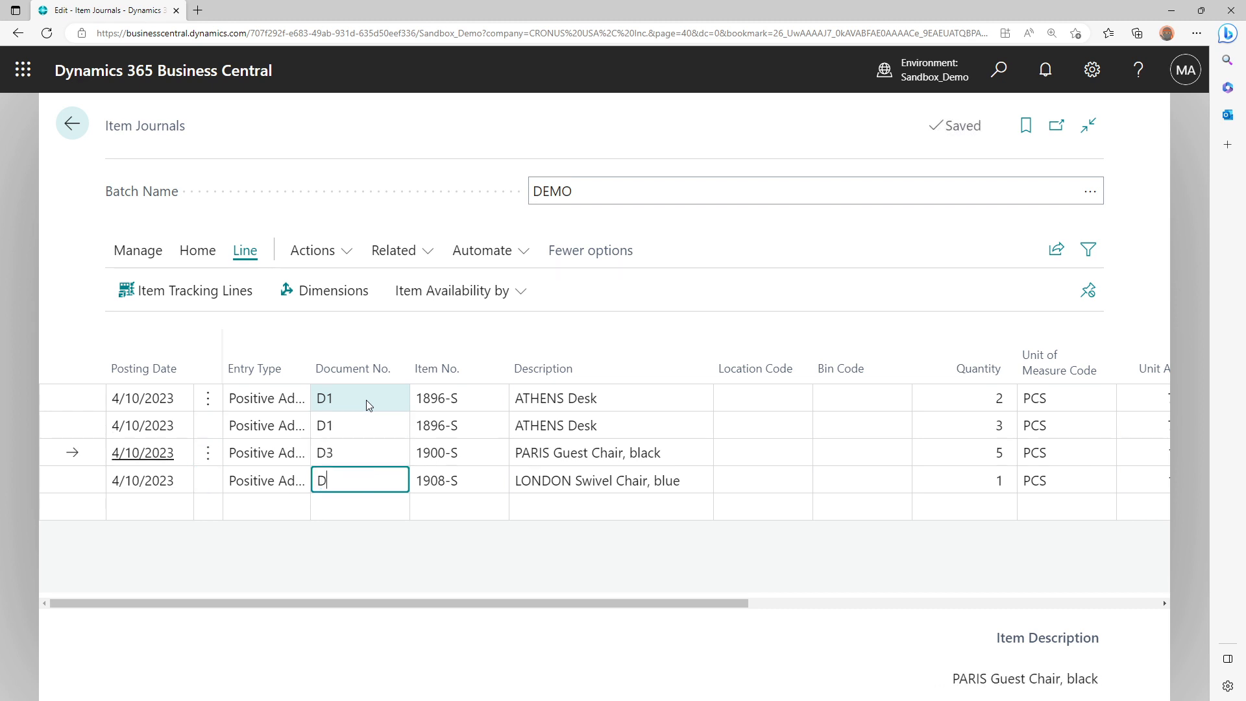
type("3")
key("Up")
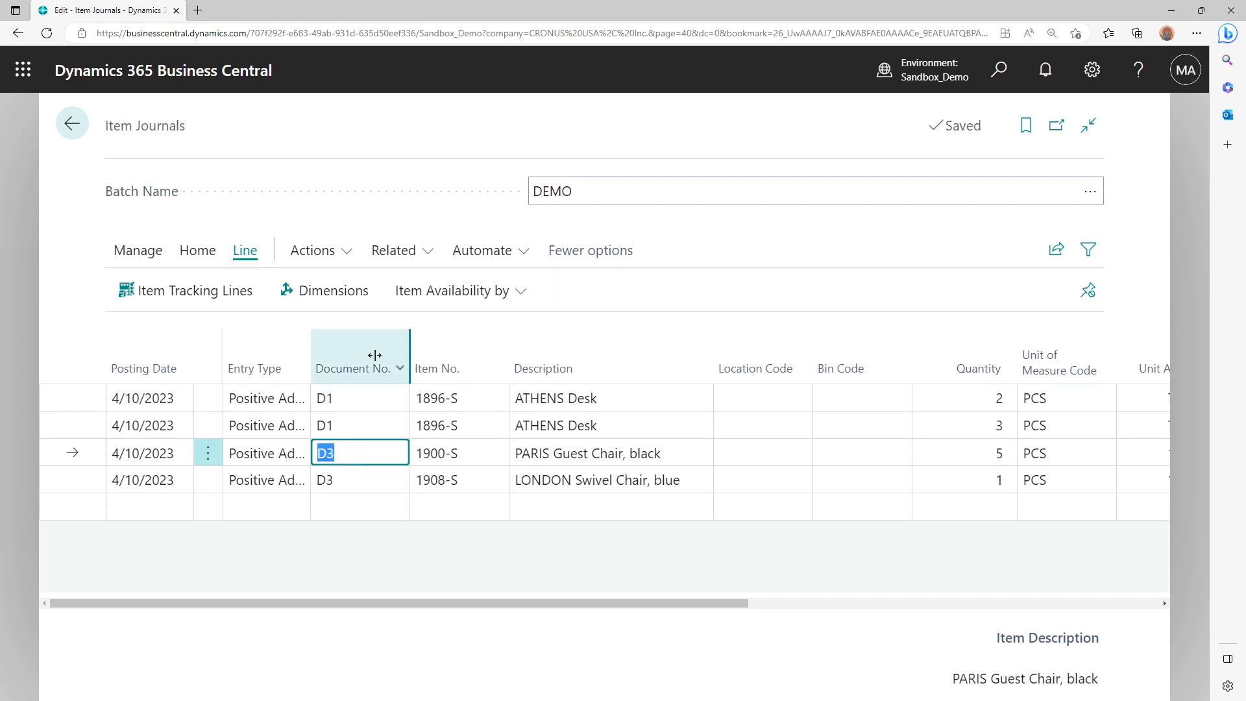
Filter the journal lines to Document No. D1
left_click(356, 402)
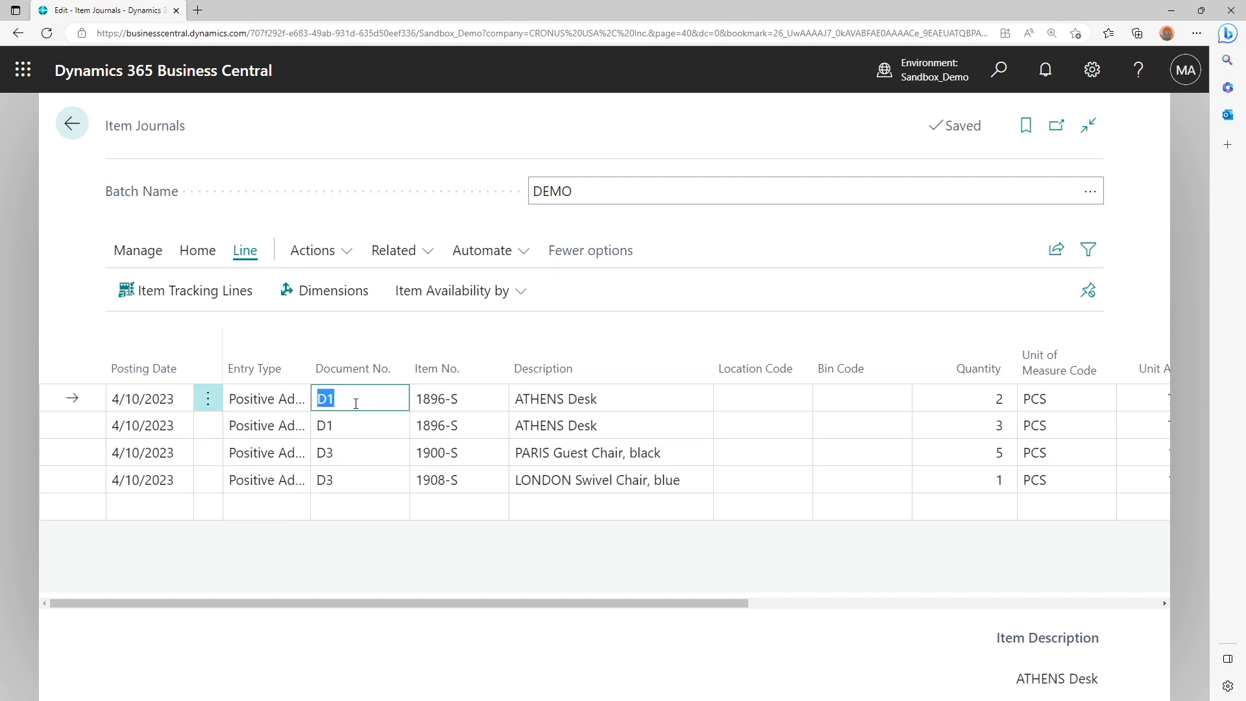
left_click(400, 369)
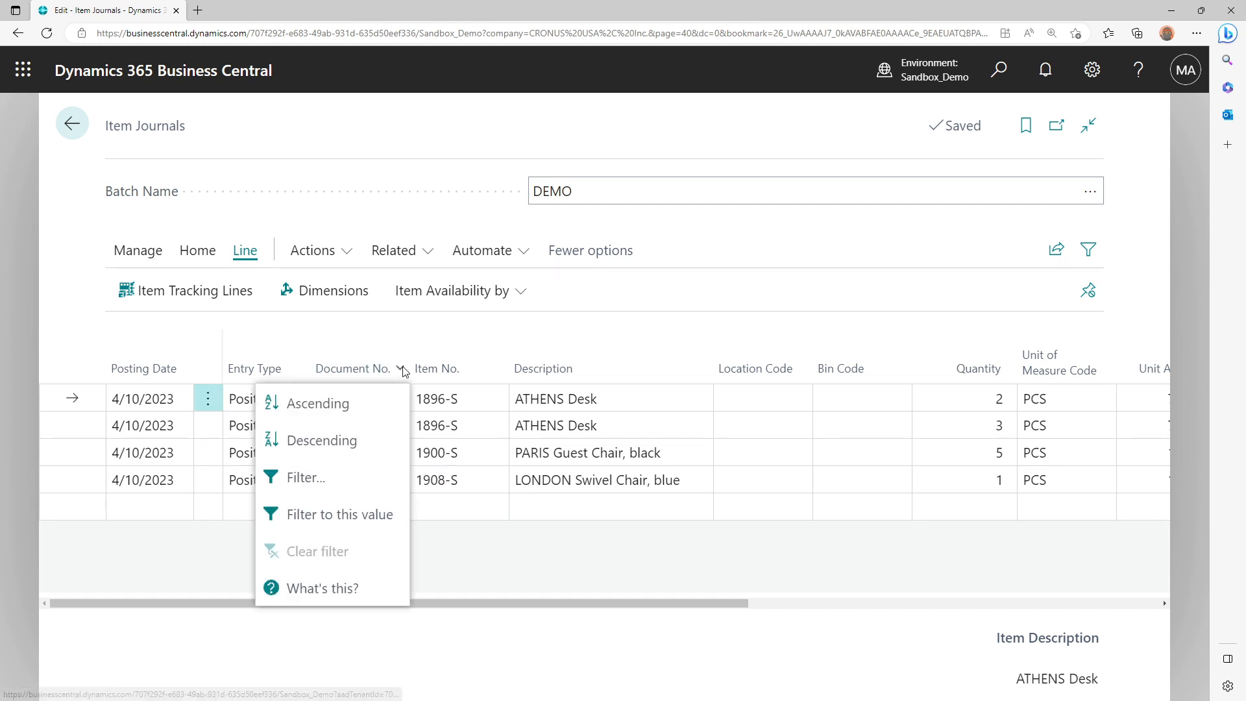
left_click(344, 476)
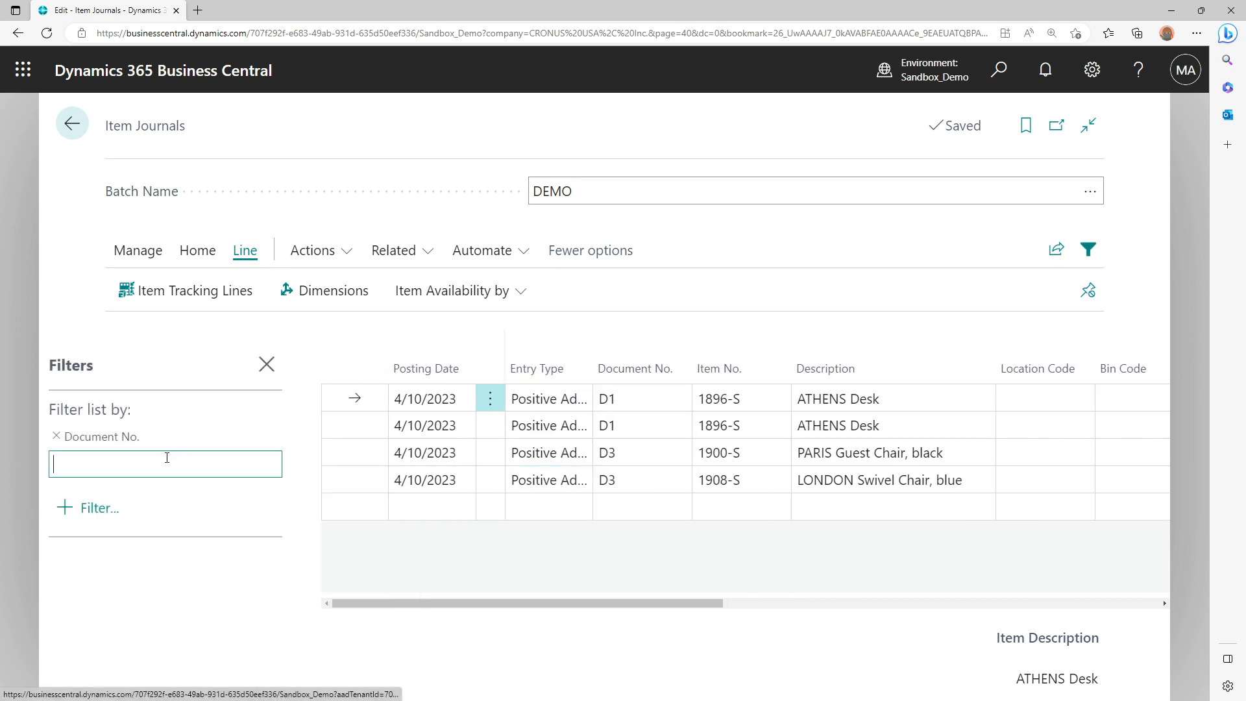
type("D")
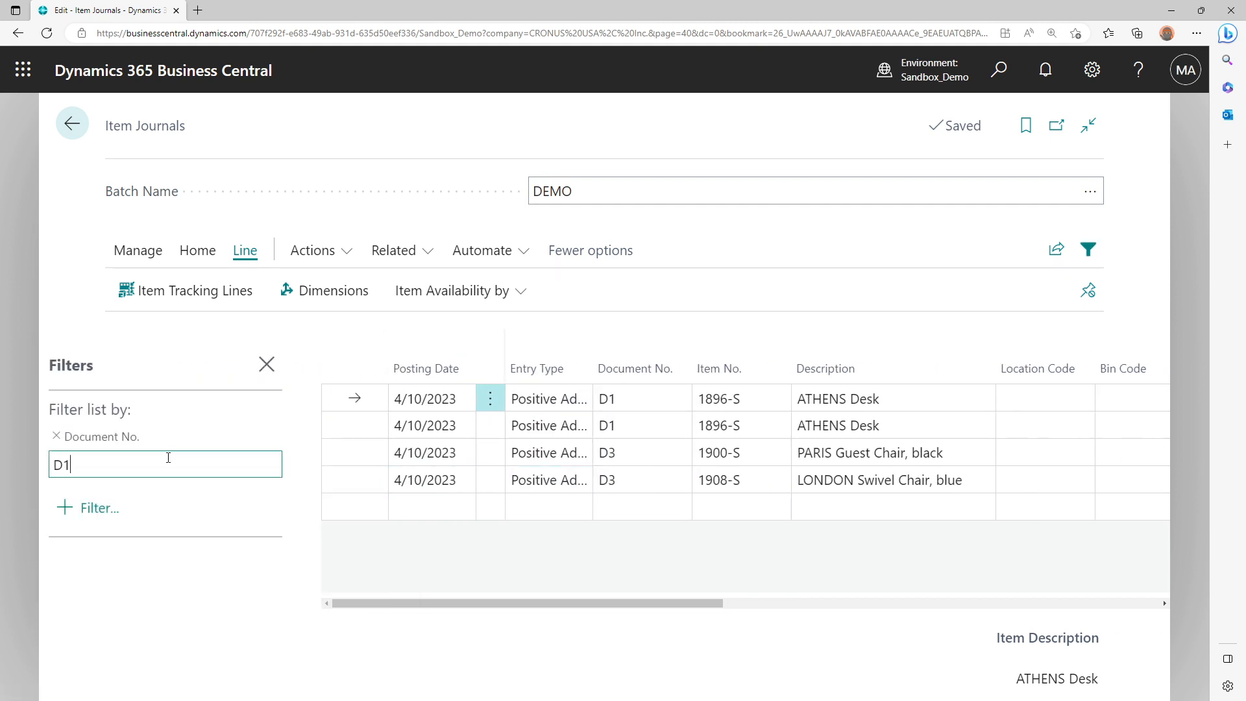
type("1")
key("Tab")
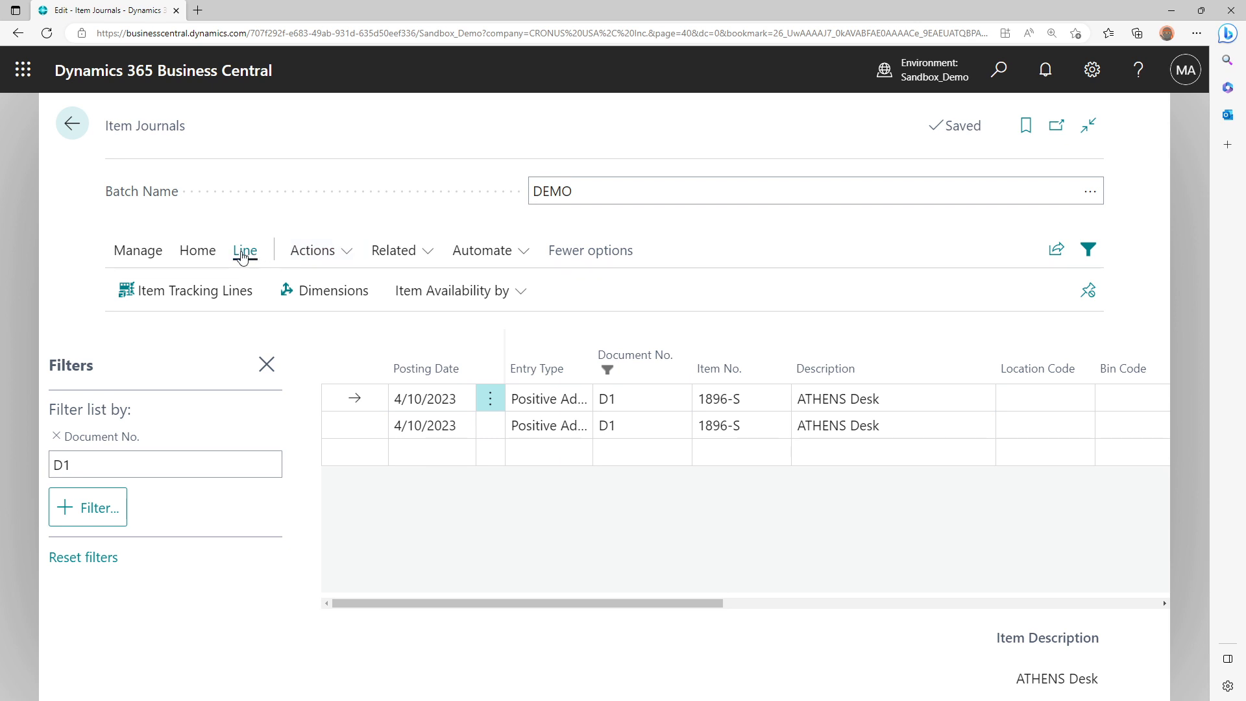
Try to renumber the document numbers with the Document No. filter active, and dismiss the message
left_click(300, 259)
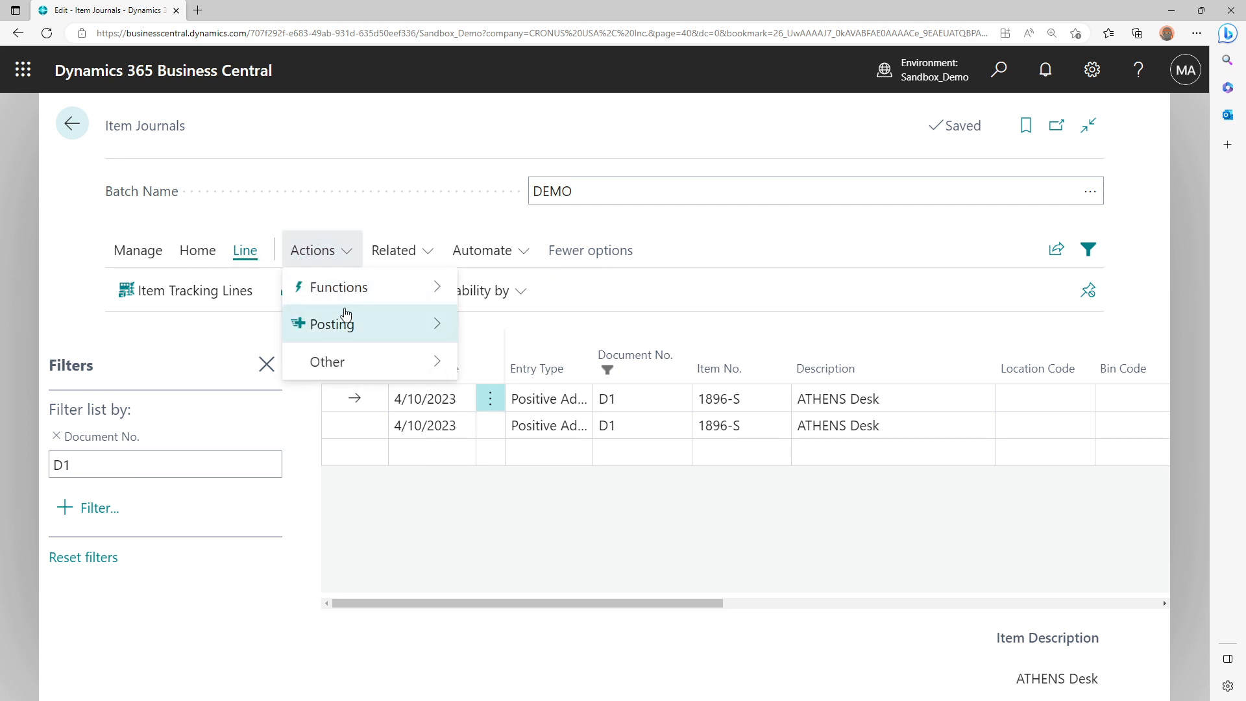
mouse_move(344, 287)
left_click(555, 330)
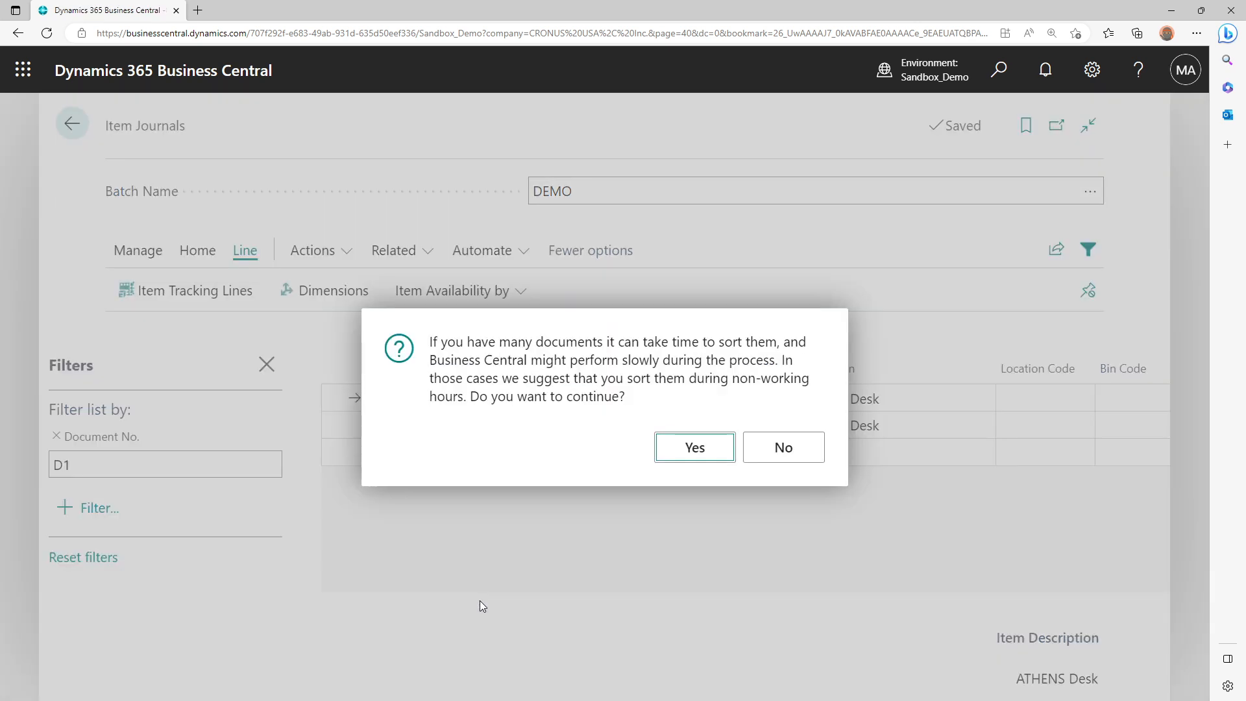
left_click(695, 446)
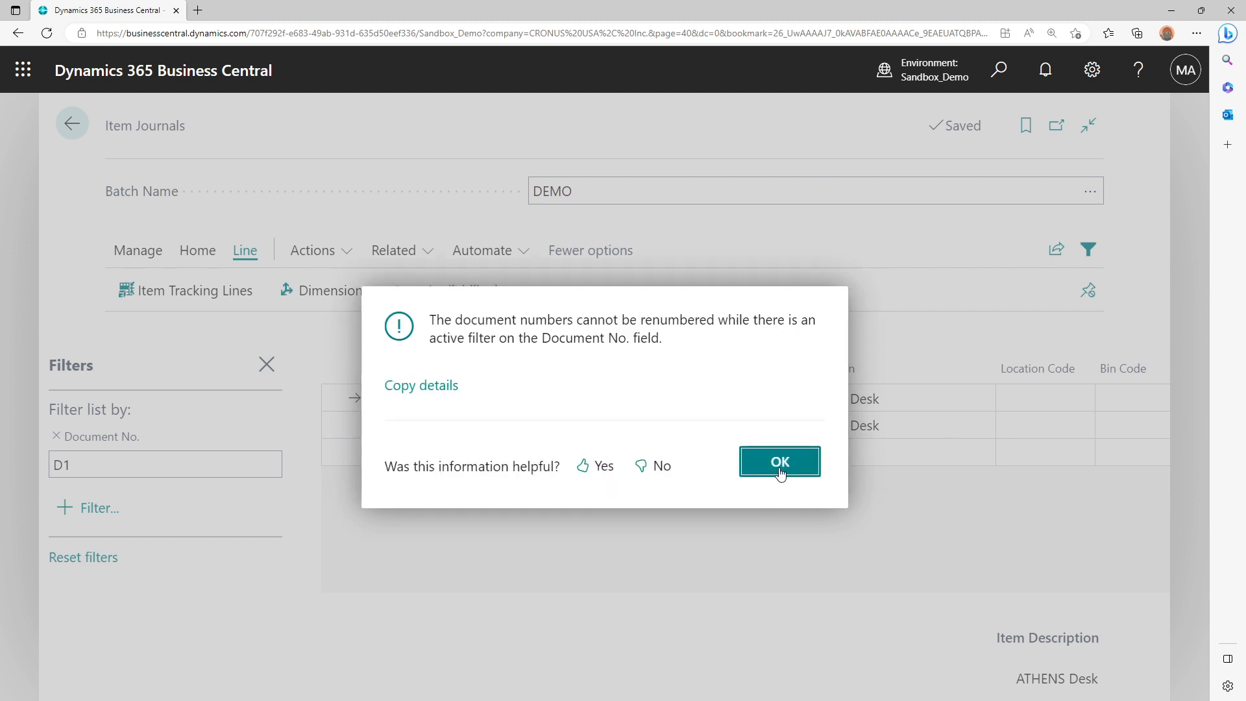
left_click(781, 475)
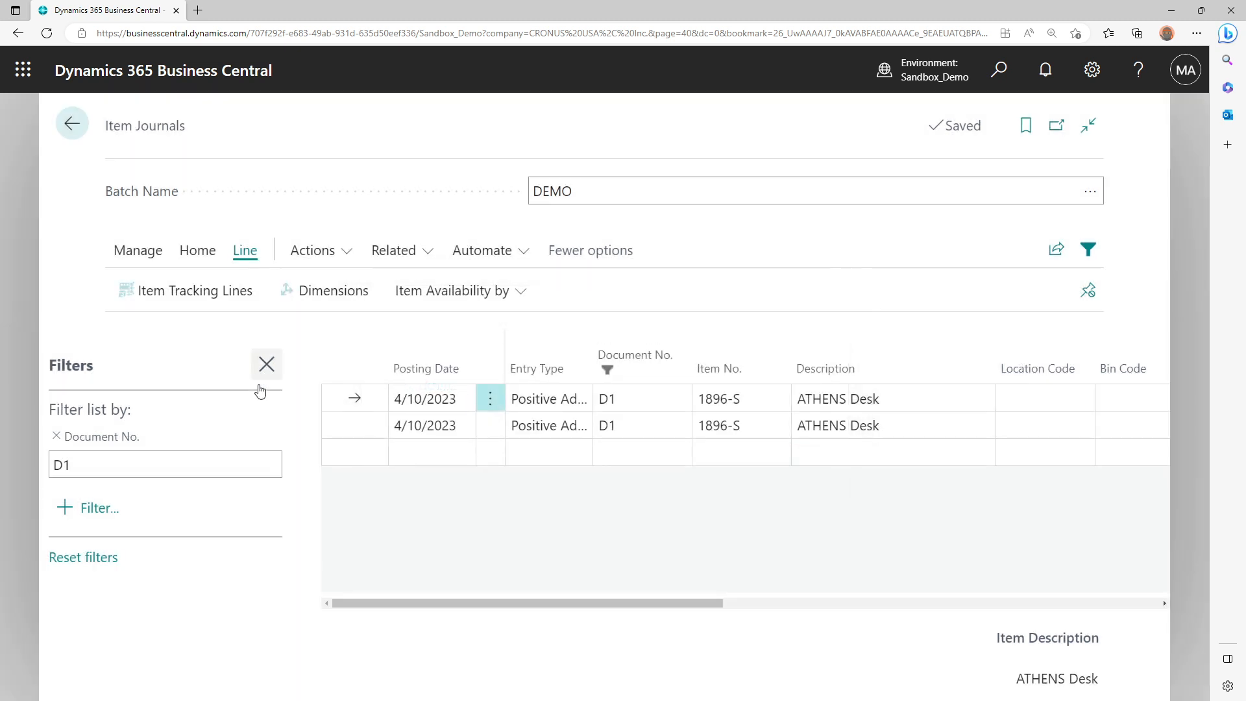
Filter the journal lines to Item No. 1896-S and remove the Document No. filter
left_click(747, 397)
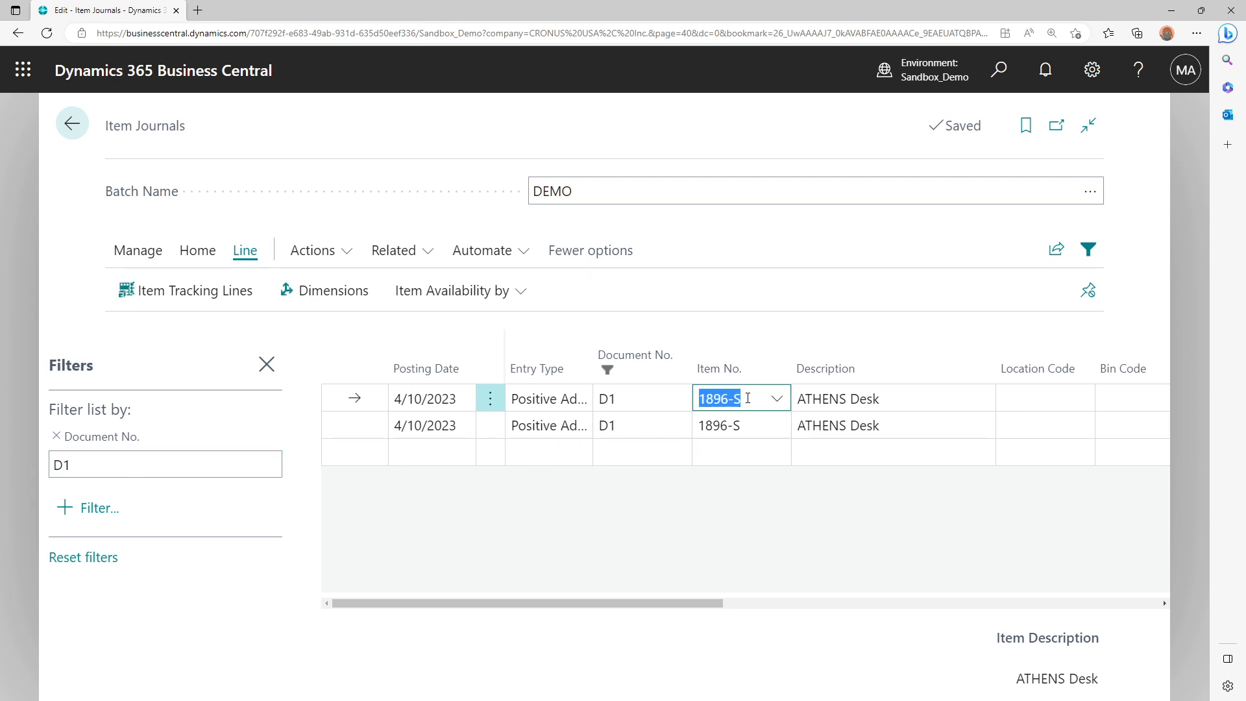
key("alt+F3")
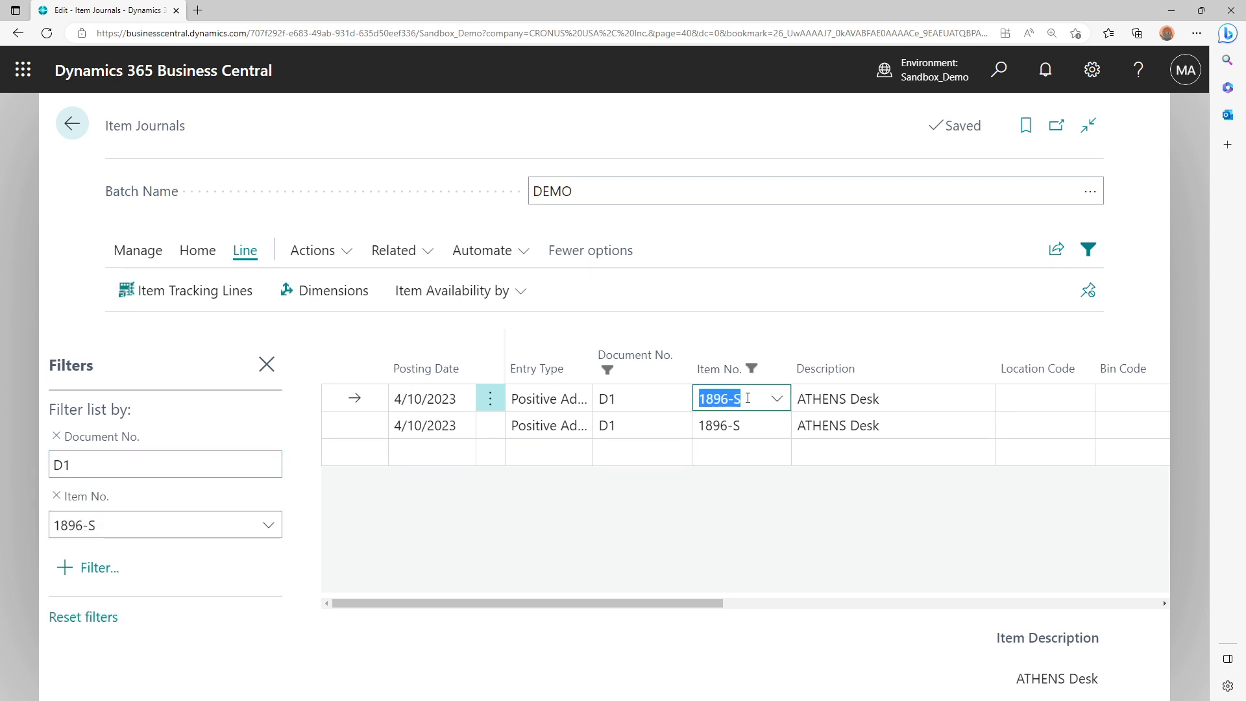
left_click(56, 437)
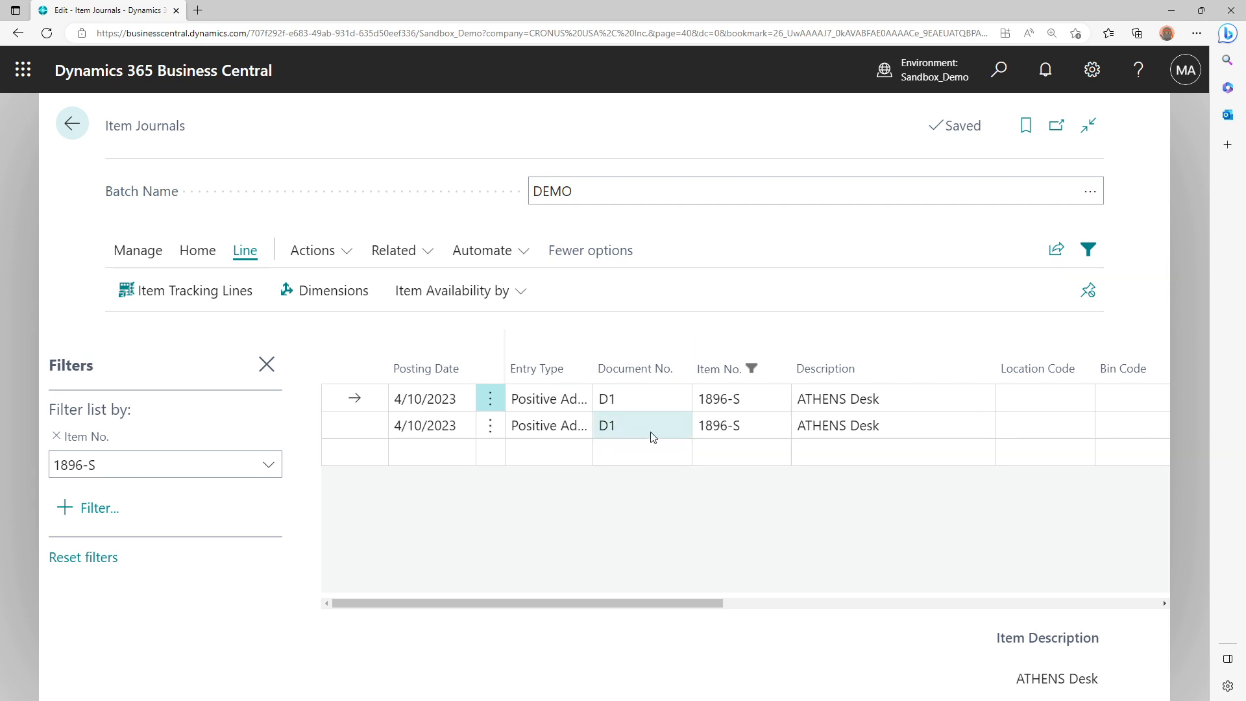
Renumber the document numbers with only the Item No. filter active, accepting the sorting confirmation
left_click(319, 253)
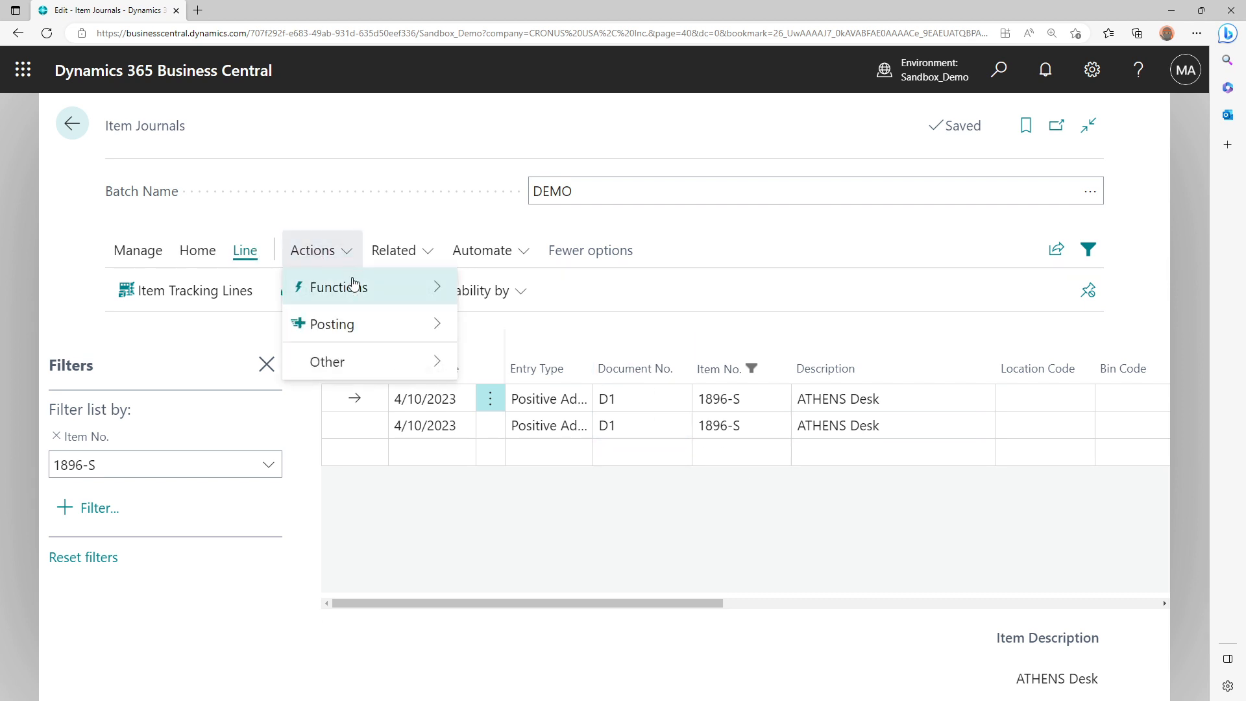
mouse_move(357, 285)
left_click(604, 325)
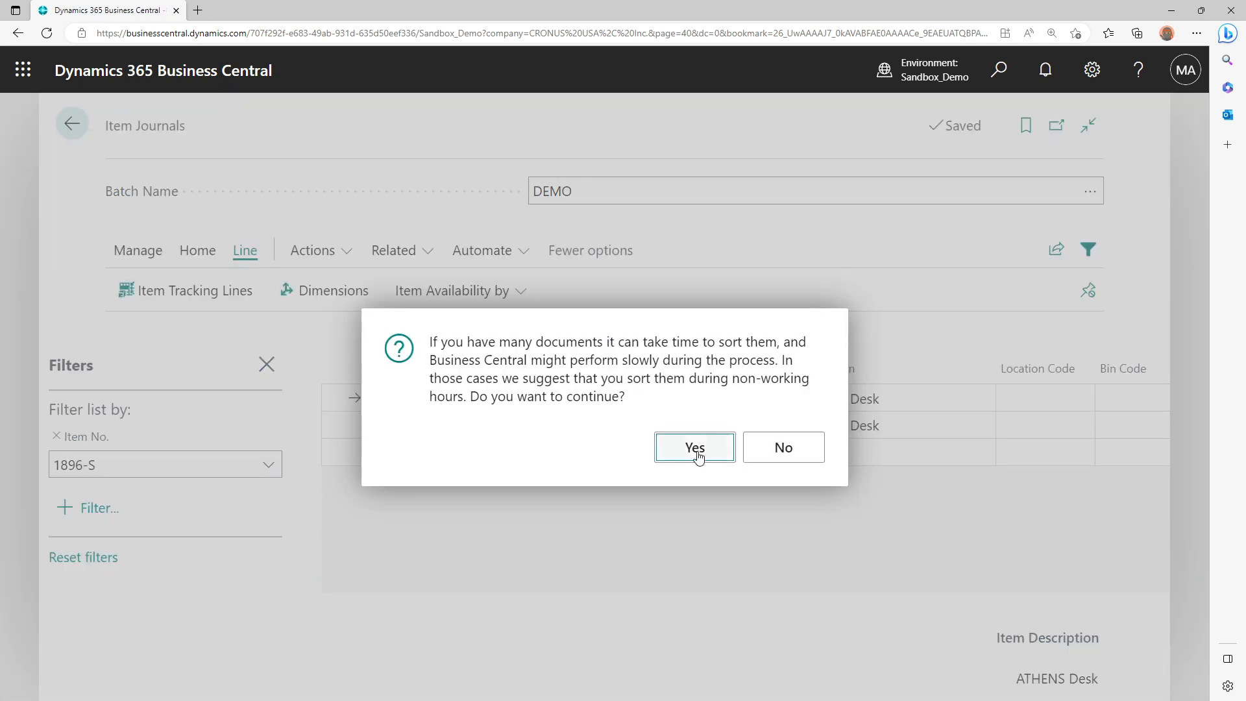
left_click(695, 448)
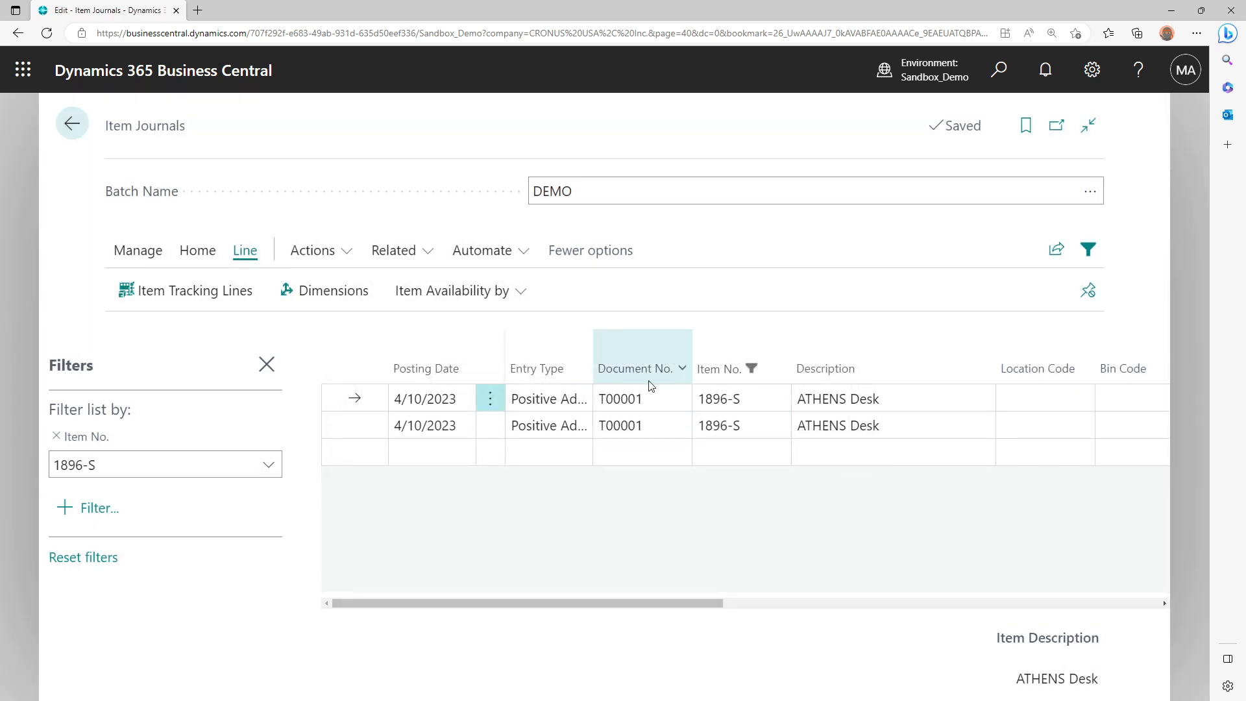
Change the Item No. filter to <>1896-S to check the other lines' document numbers, and remove the filter
left_click(55, 465)
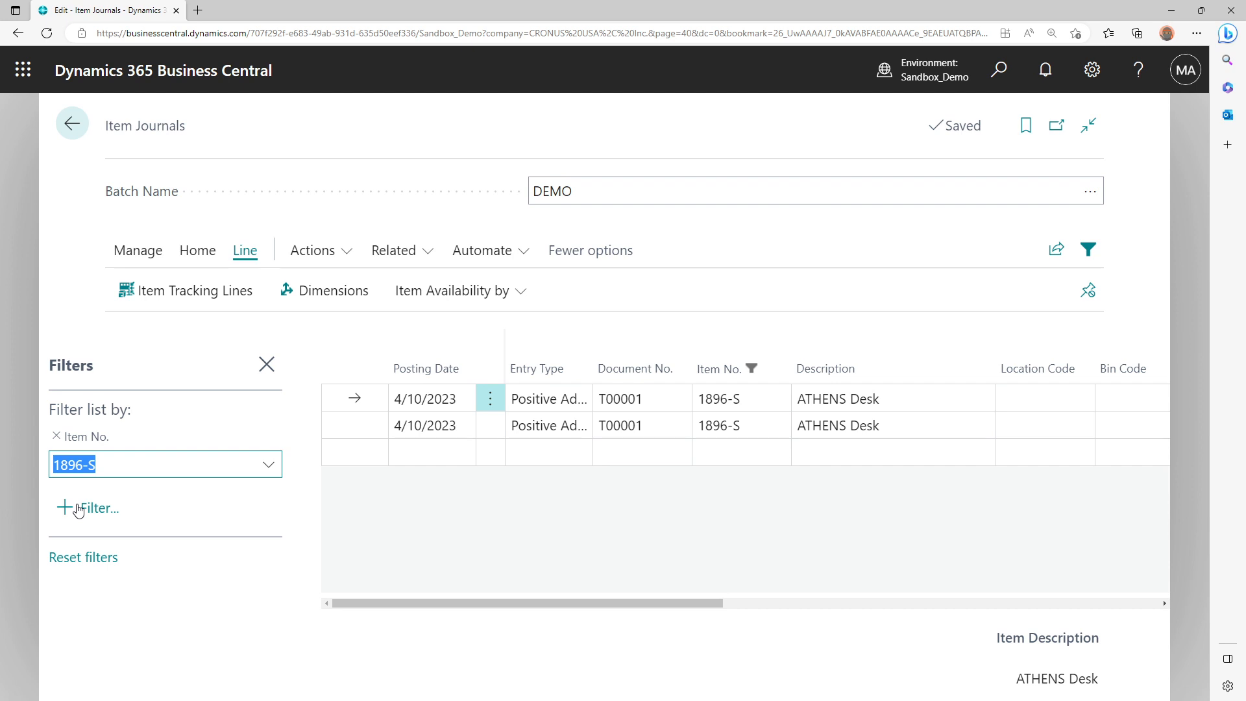
key("Left")
type("<>")
key("Tab")
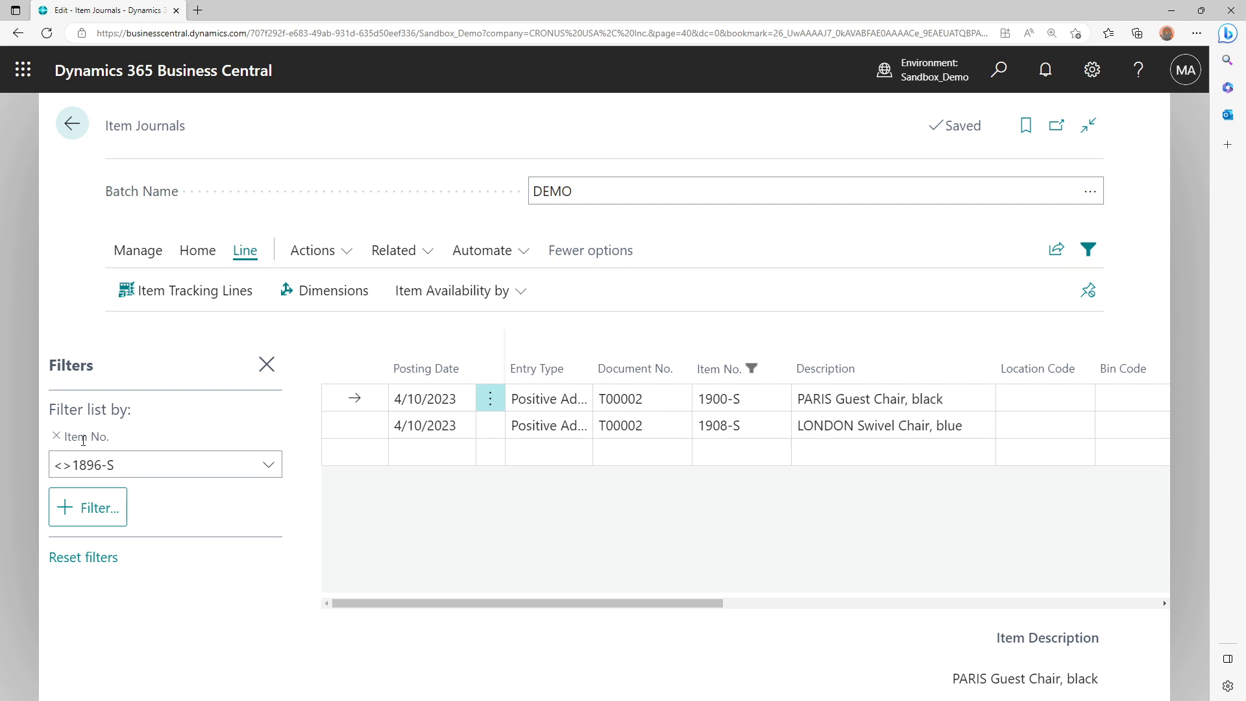
left_click(57, 436)
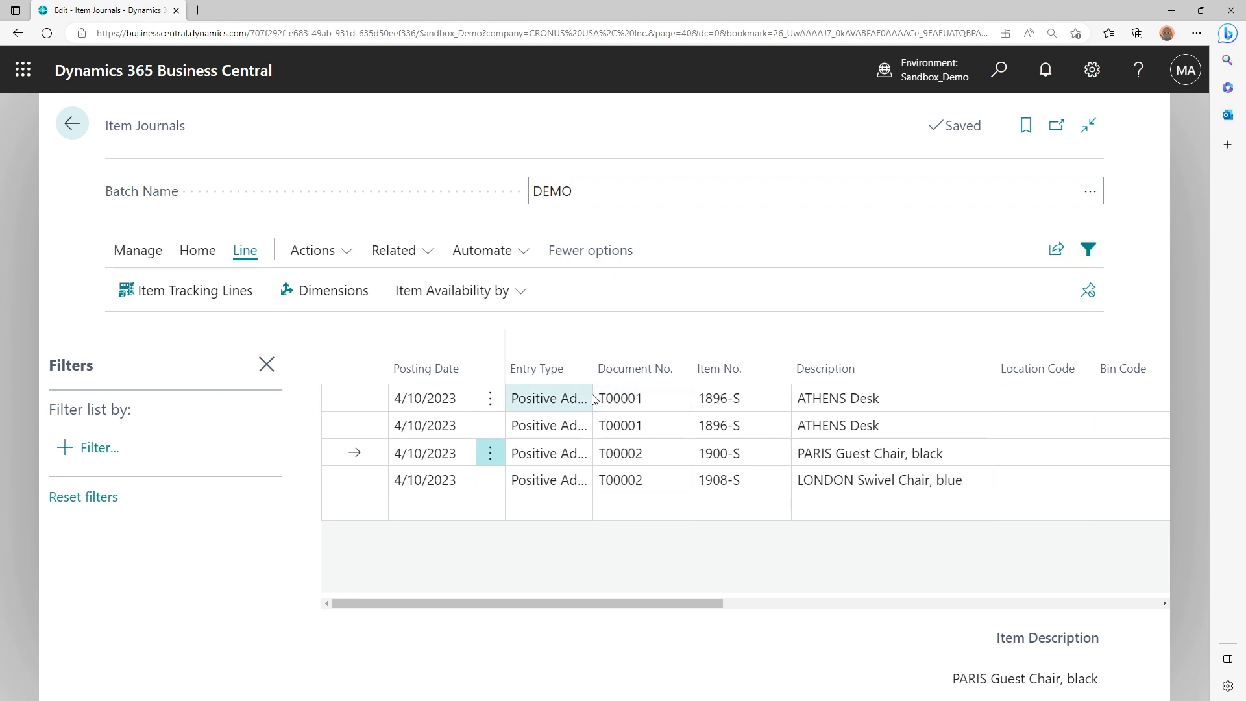
Set the Document No. to D1 on both ATHENS Desk lines and to D3 on the PARIS and LONDON chair lines
left_click(633, 399)
type("D1")
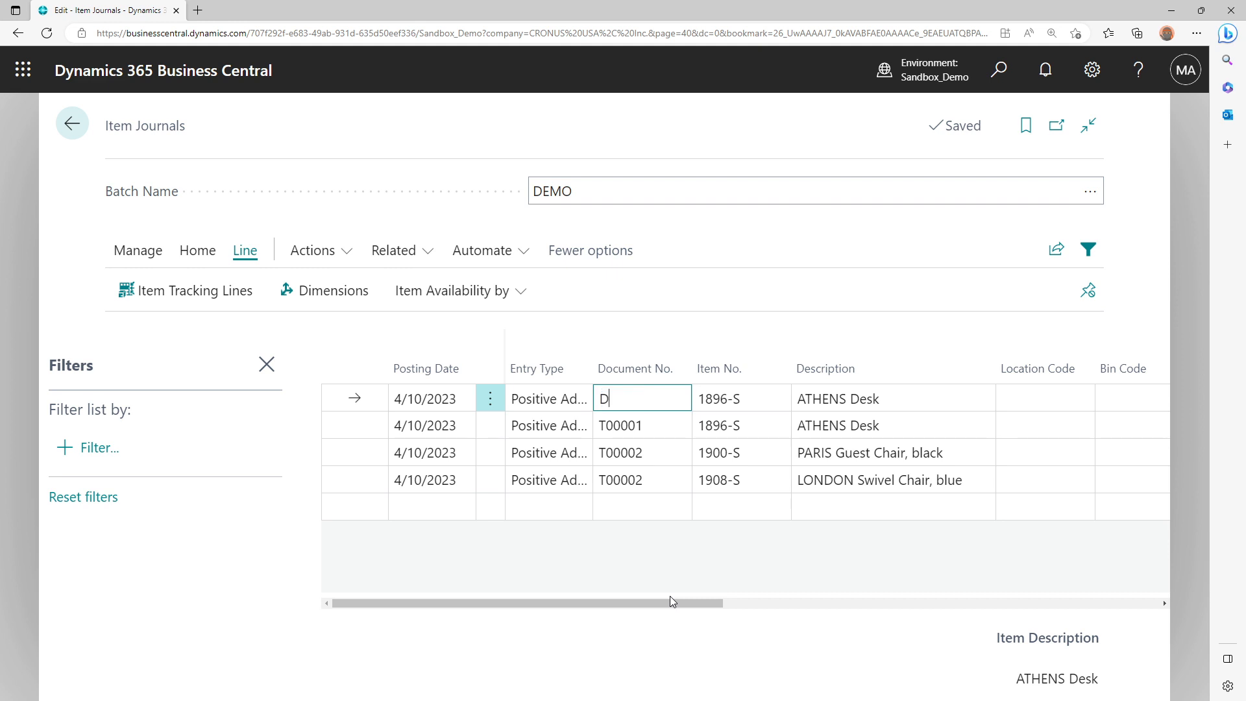
key("Down")
type("D1")
key("Down")
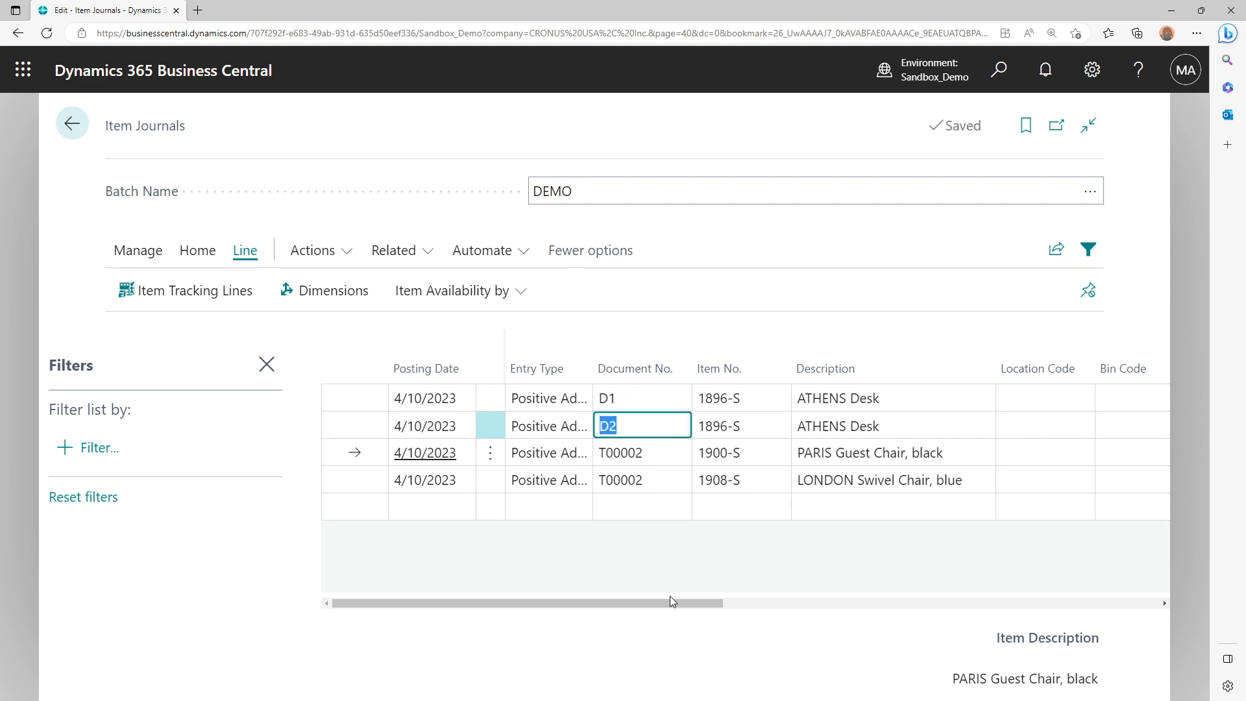
key("Up")
key("Down")
type("D3")
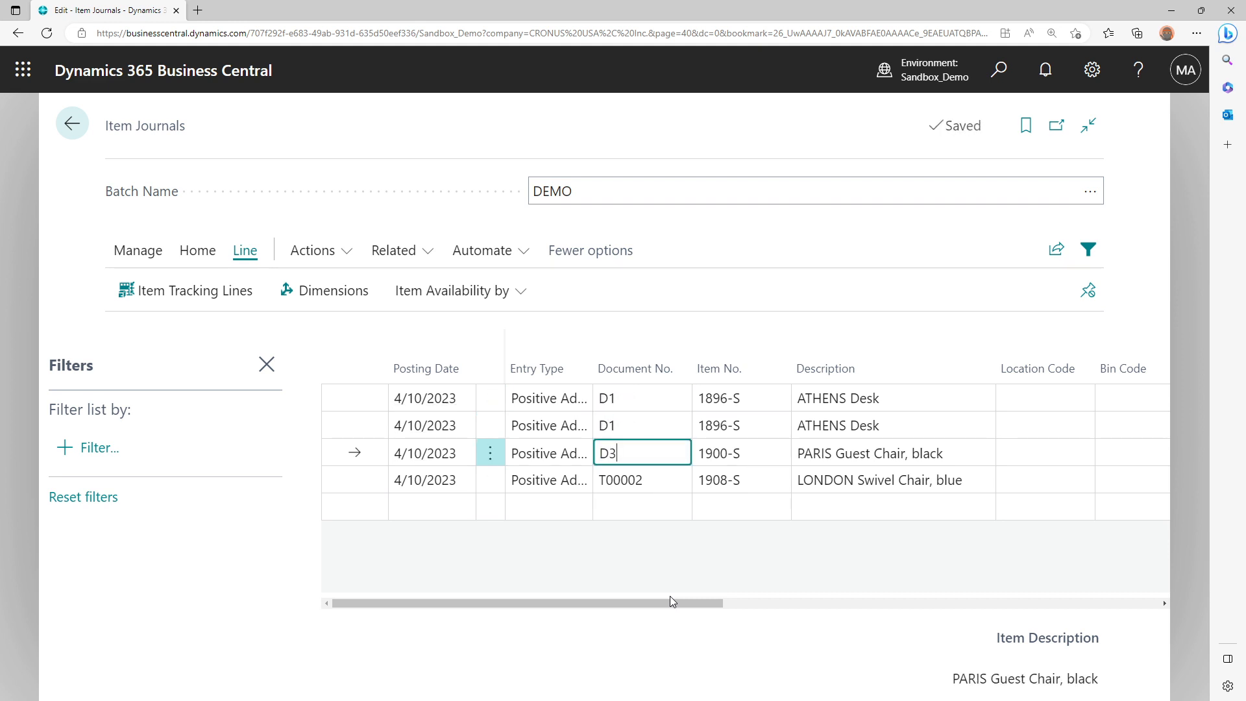
key("Down")
type("D3")
key("Up")
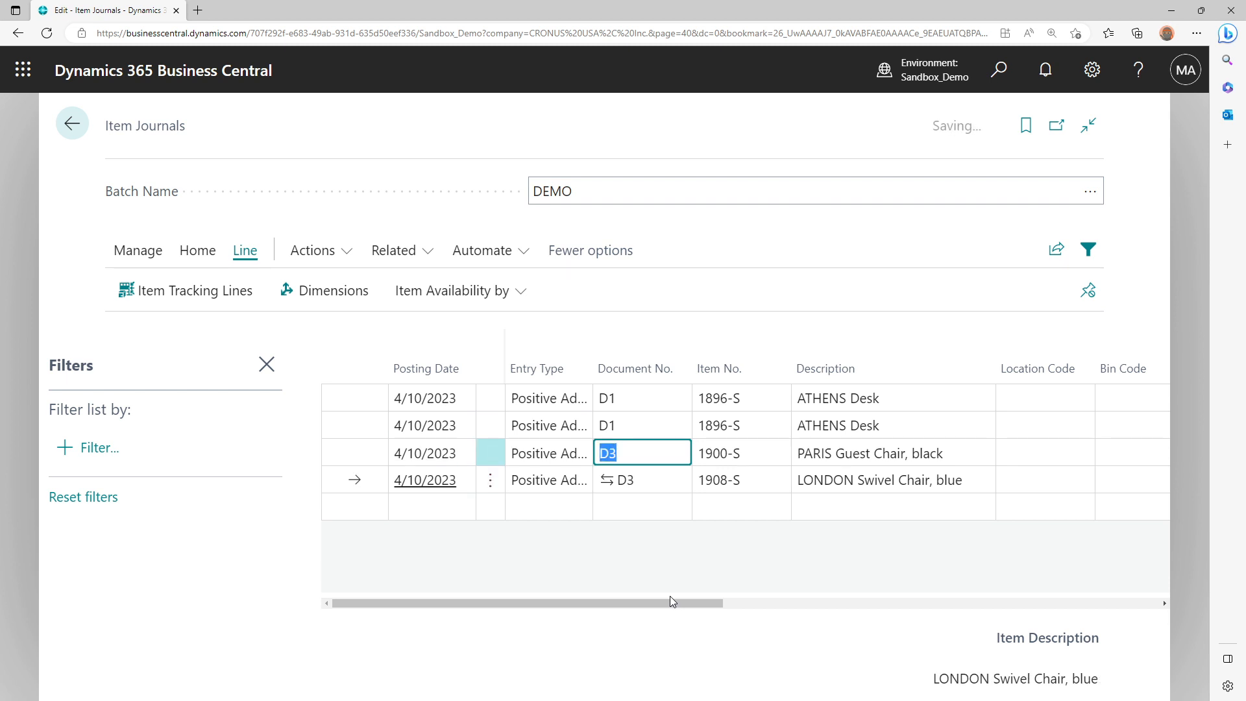
Renumber the document numbers of the unfiltered journal lines, accepting the sorting confirmation
left_click(328, 259)
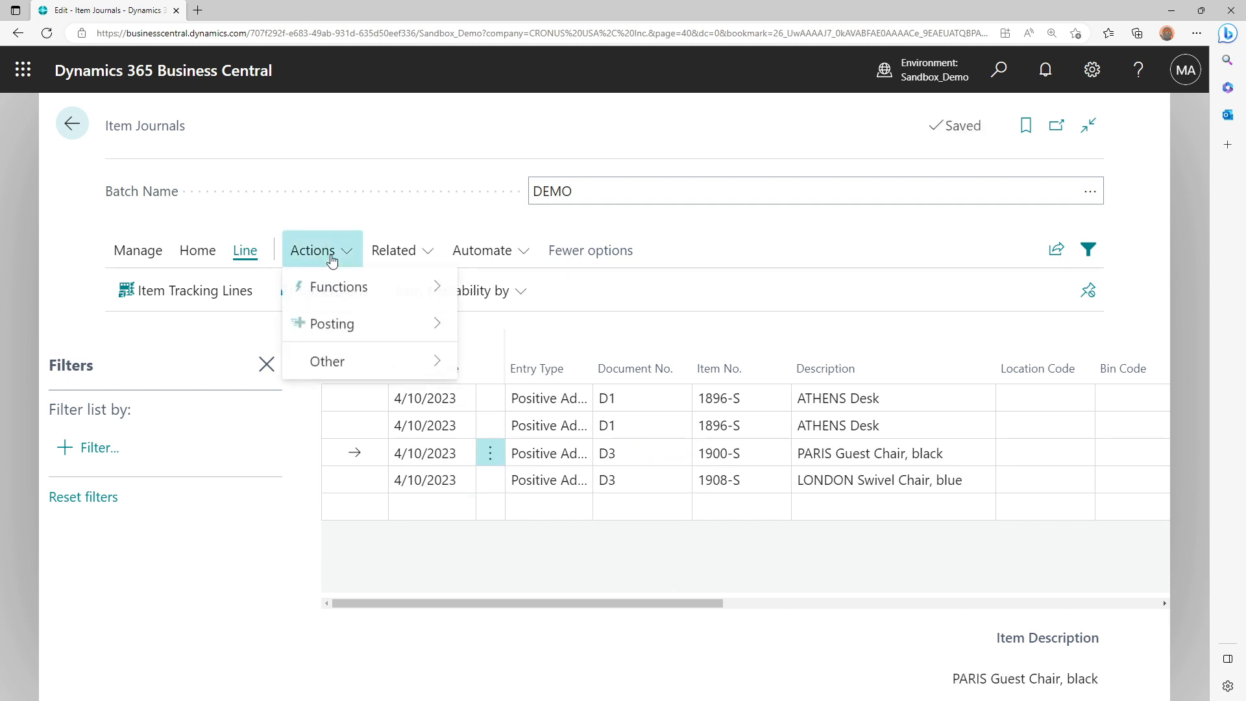
mouse_move(392, 296)
left_click(542, 328)
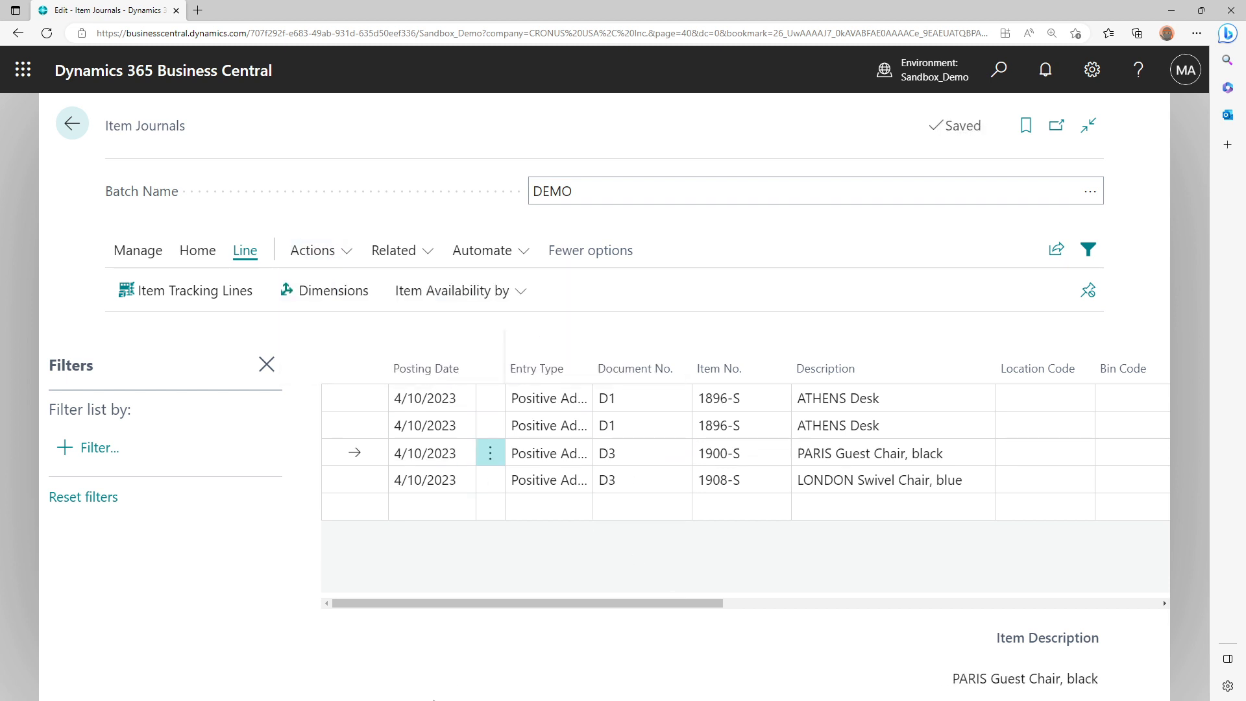
left_click(697, 448)
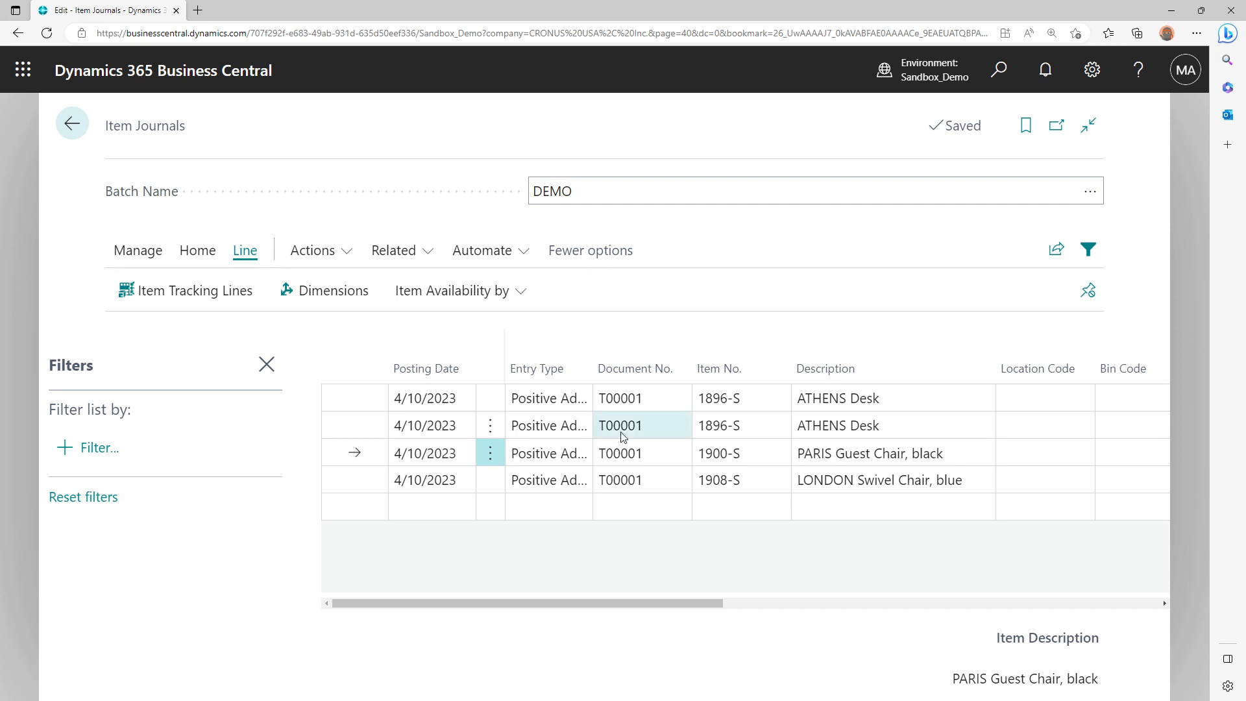
Set the Document No. to D1 on both ATHENS Desk lines, D2 on the PARIS chair line and D3 on the LONDON chair line
left_click(641, 405)
type("D1")
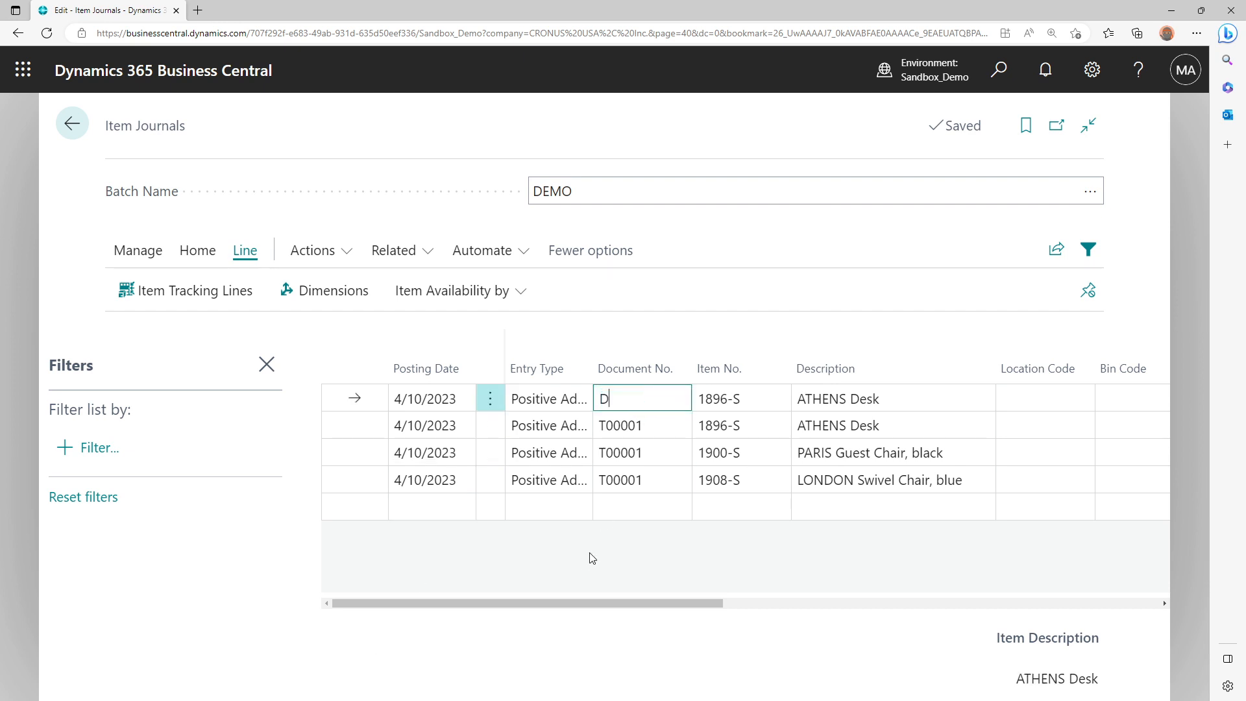
key("Down")
type("D1")
key("Down")
type("D2")
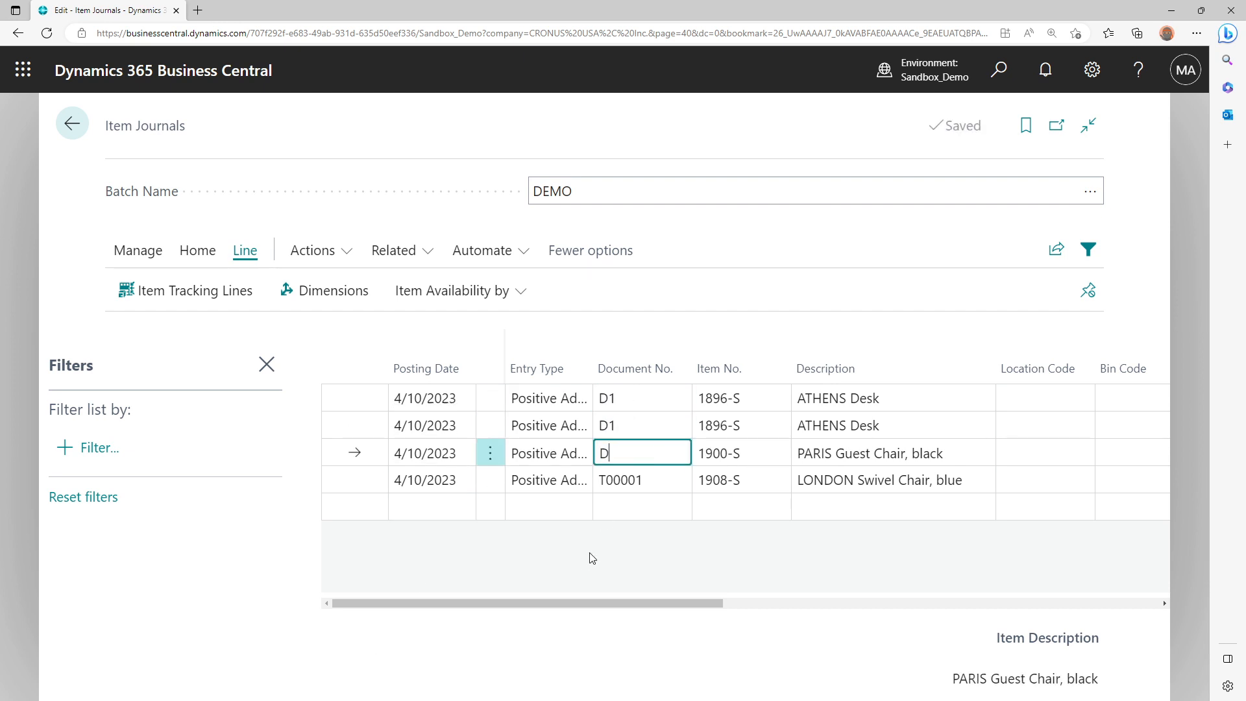
key("Down")
type("D")
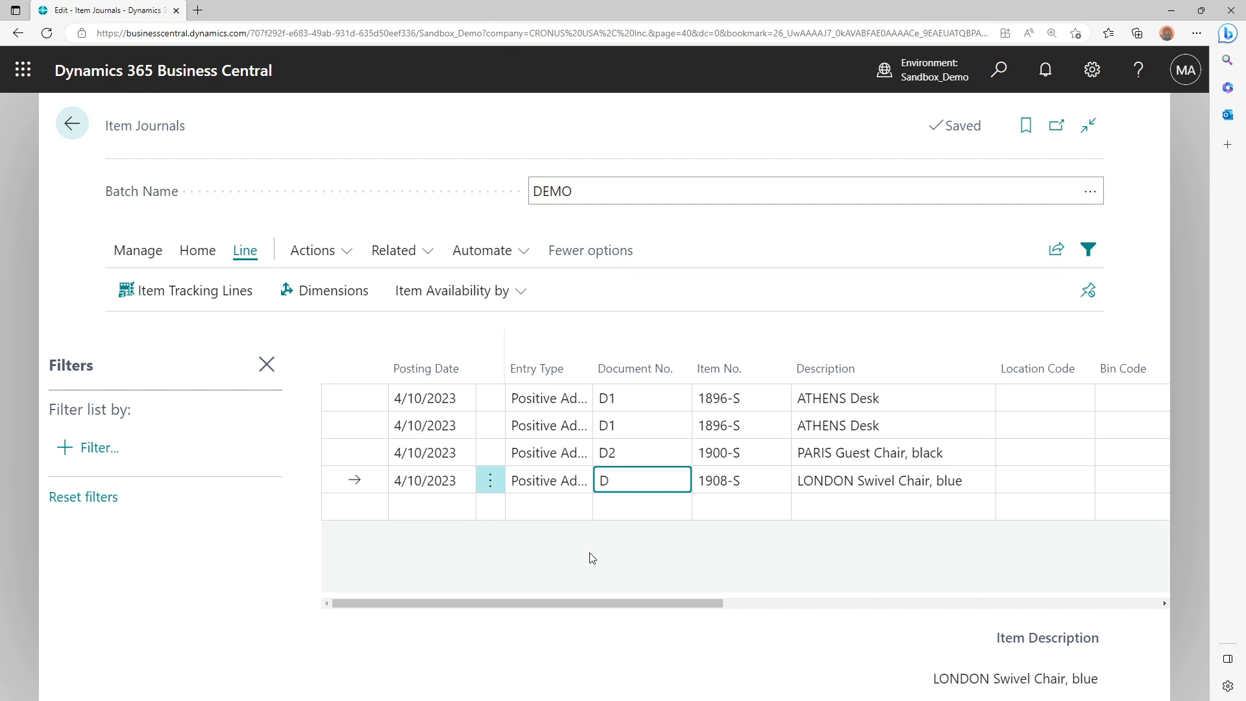
type("3")
key("Up")
Filter the journal lines to Item No. 1896-S
key("Tab")
key("Up")
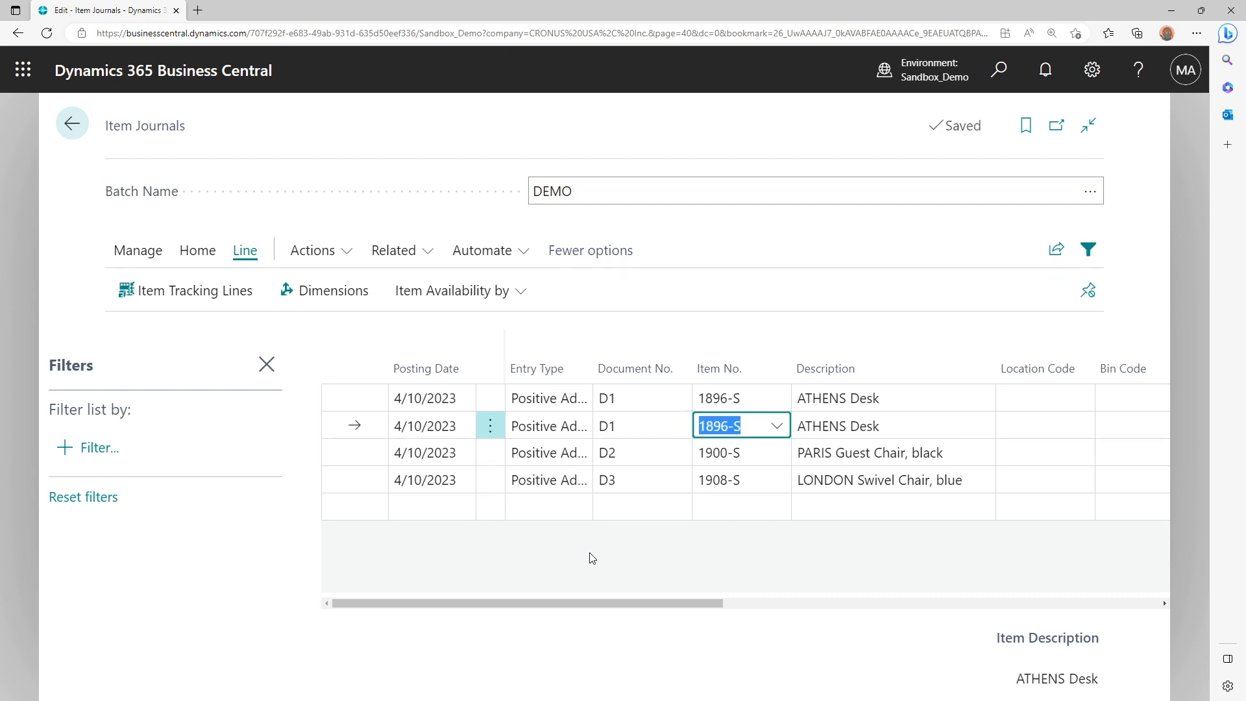
key("alt+F3")
Renumber the document numbers with the Item No. filter active, accepting the sorting confirmation, and remove the filter
left_click(338, 258)
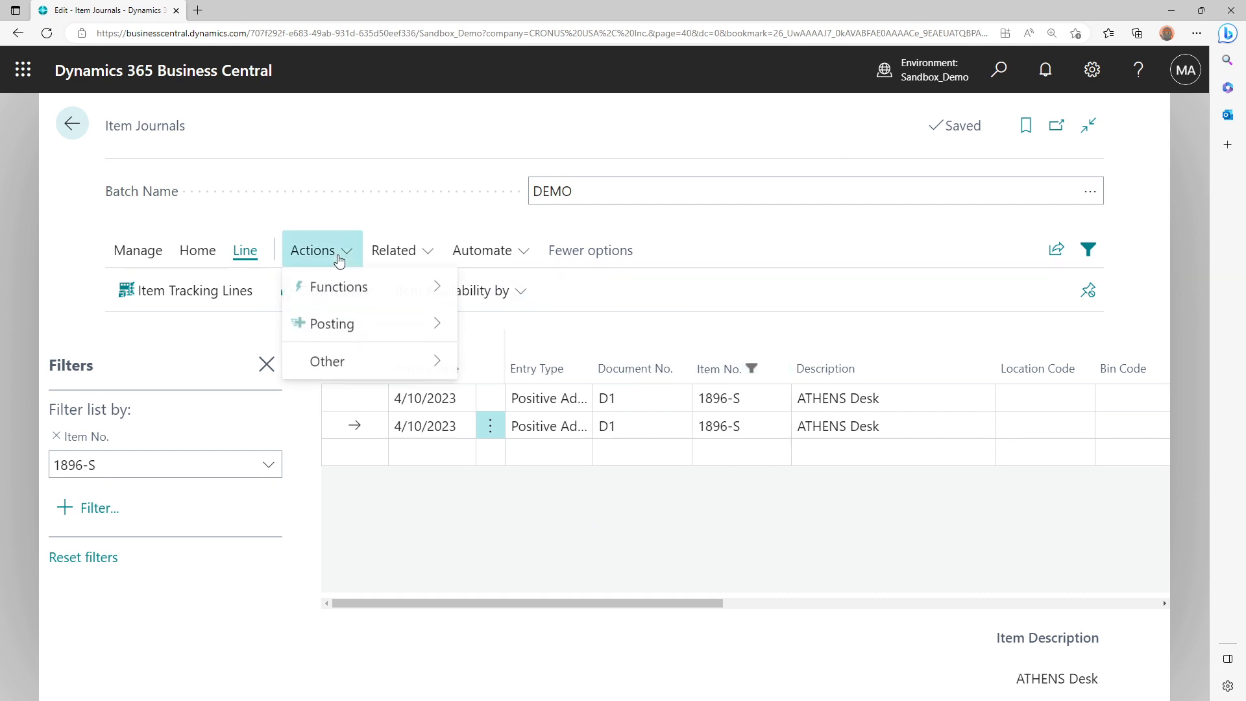
mouse_move(351, 286)
left_click(589, 323)
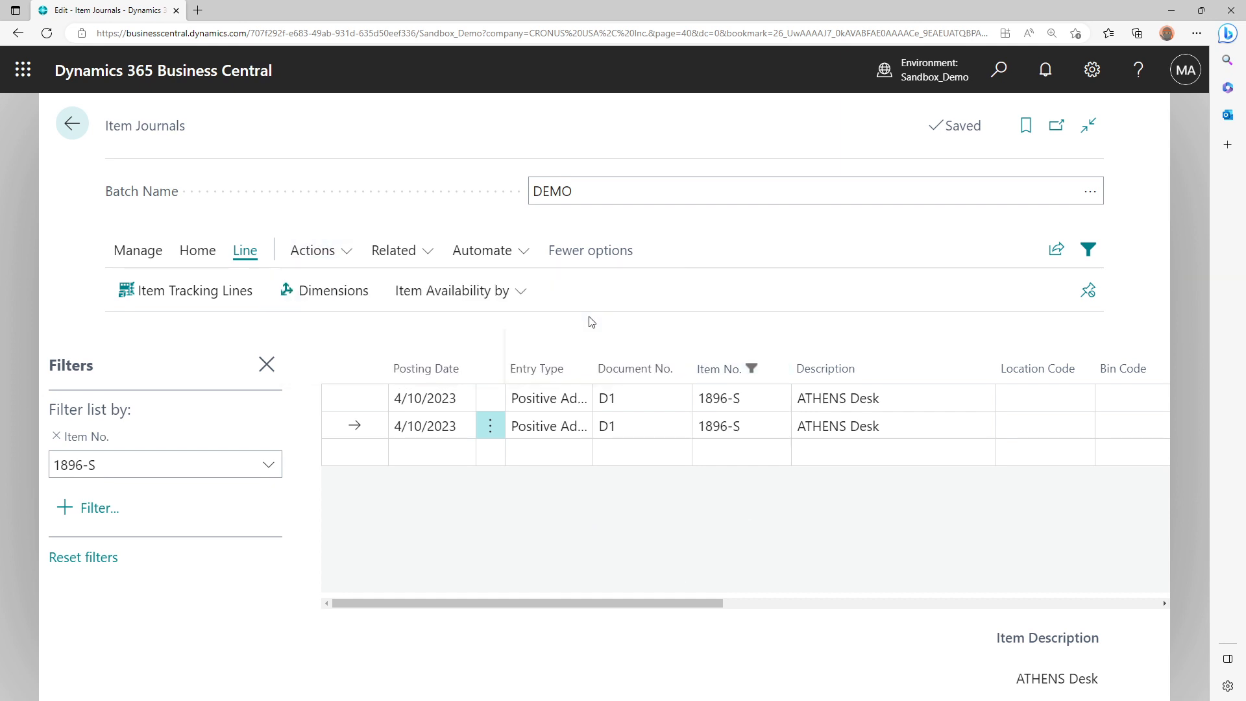
left_click(691, 449)
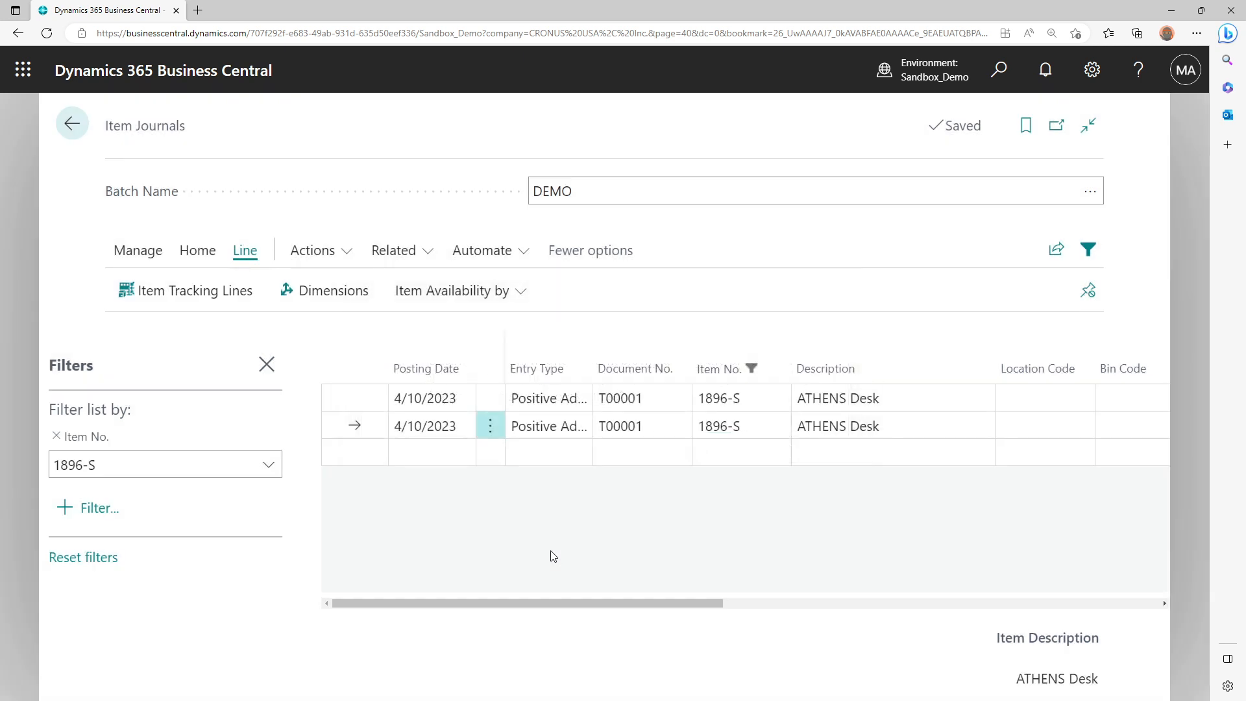
left_click(56, 436)
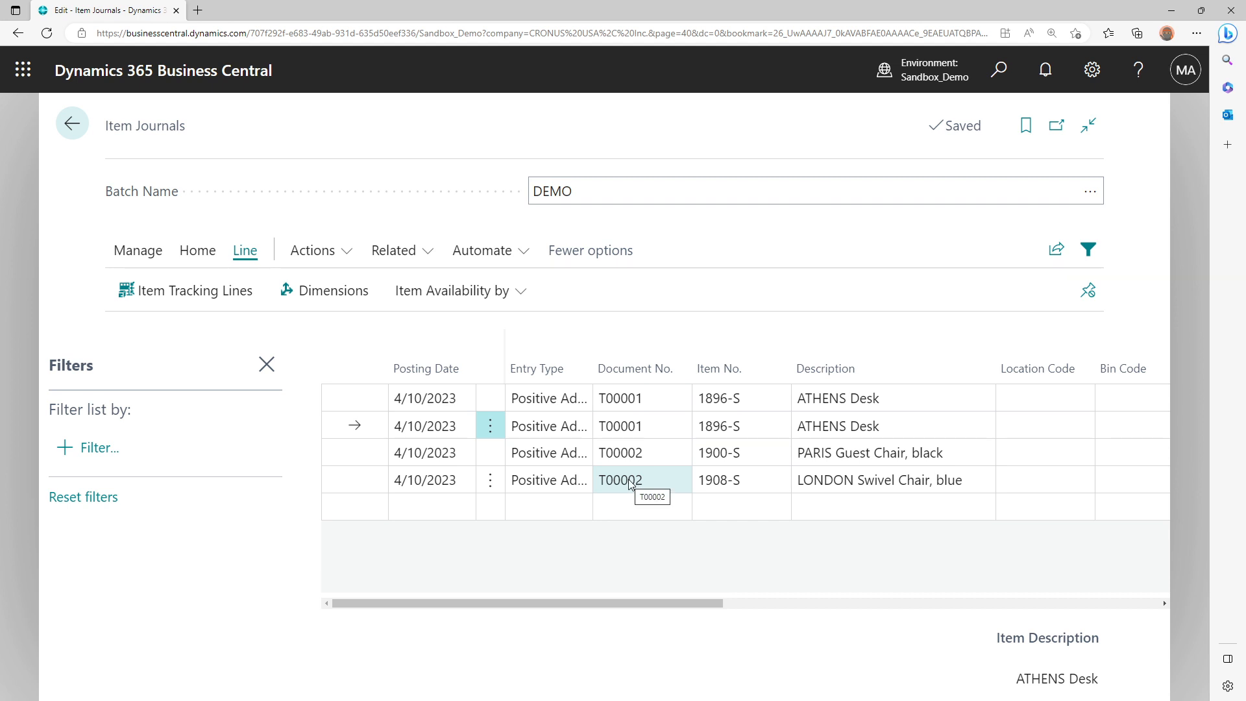
left_click(1038, 403)
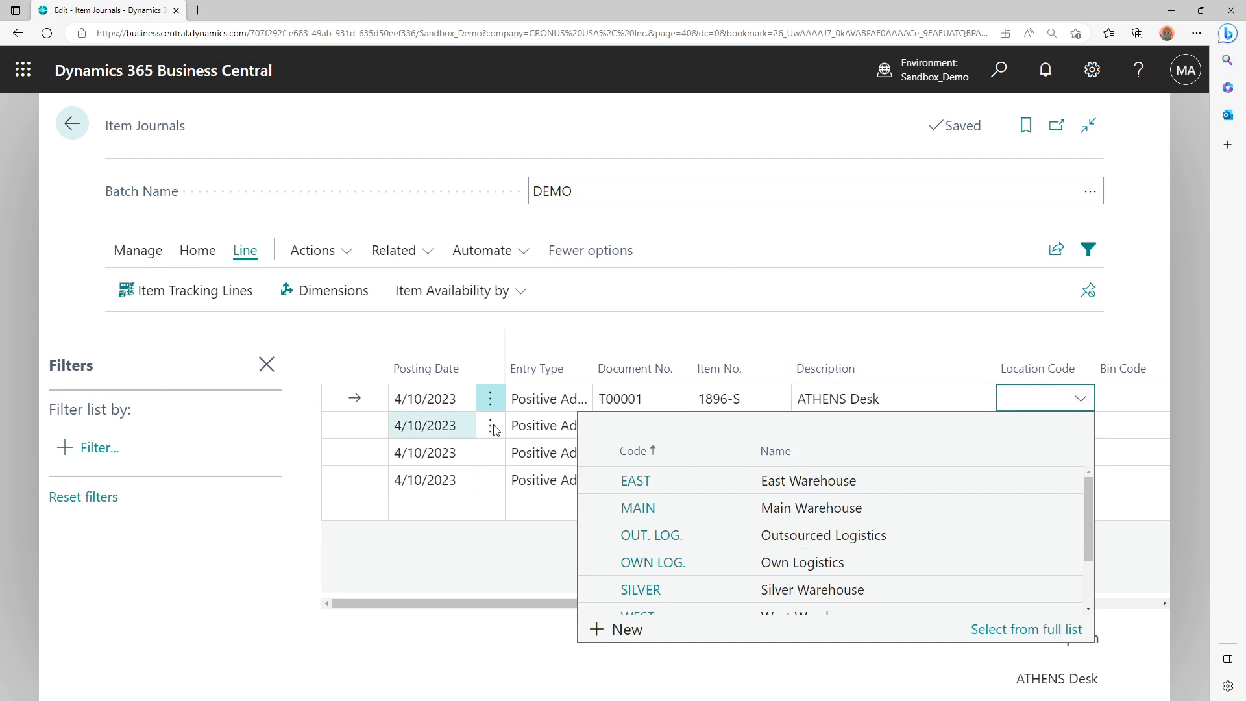
left_click(309, 259)
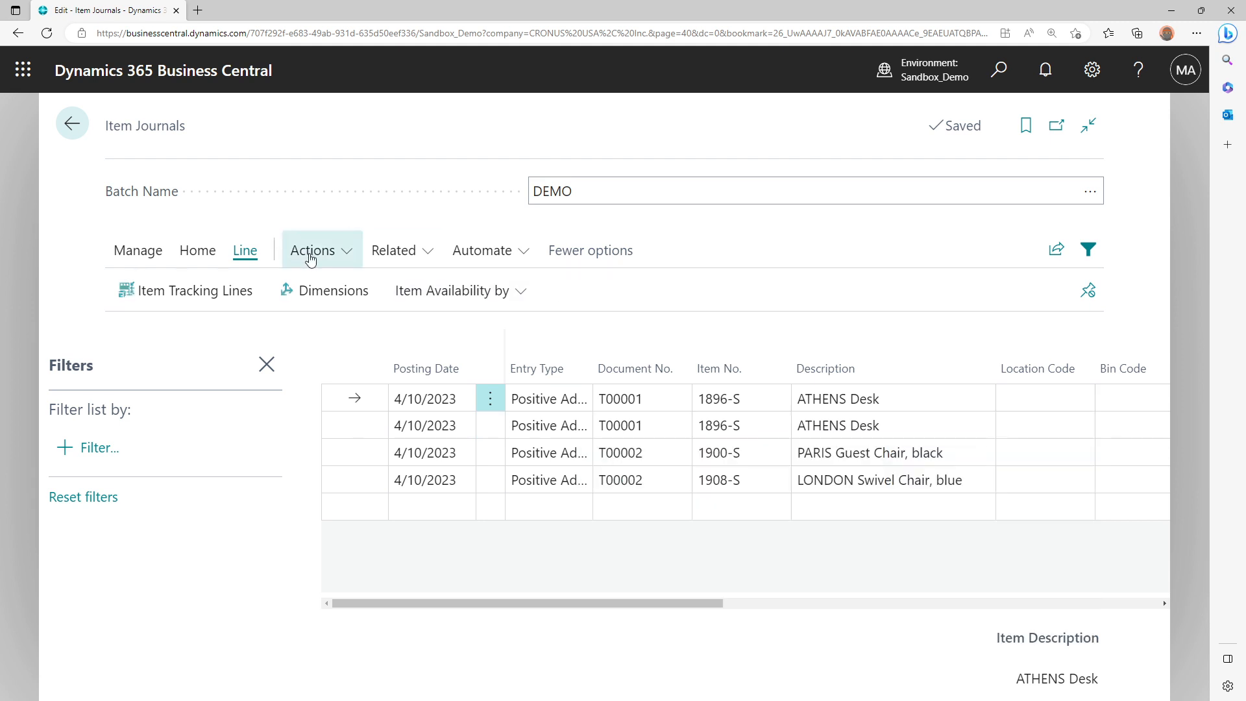
left_click(341, 259)
mouse_move(374, 293)
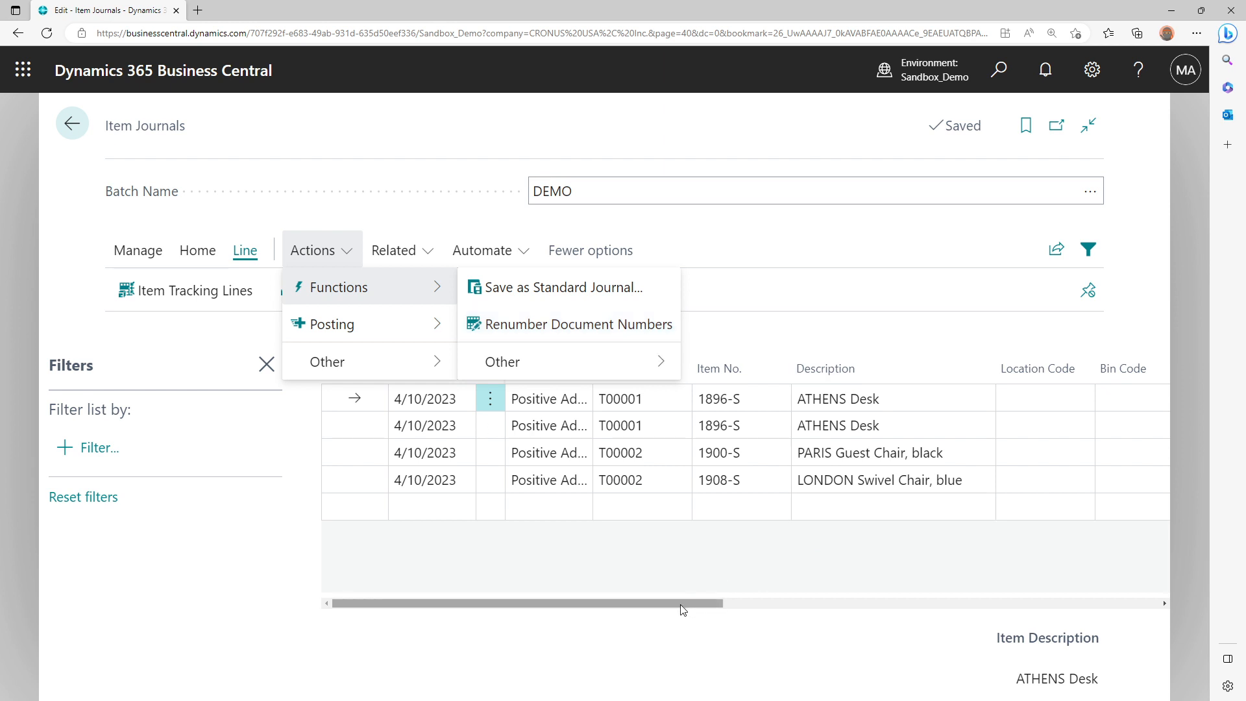
left_click(747, 283)
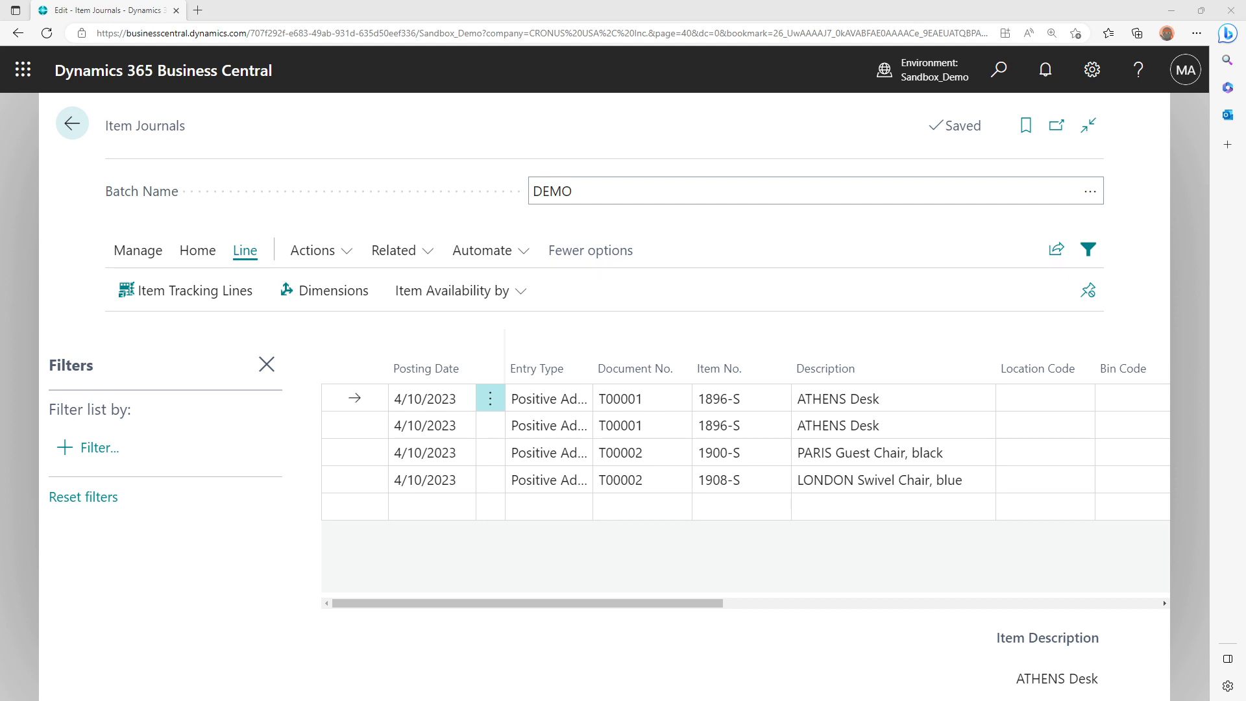
Set the Document No. to D1 and D2 on the two ATHENS Desk lines and to D3 on both chair lines
left_click(654, 391)
type("D1")
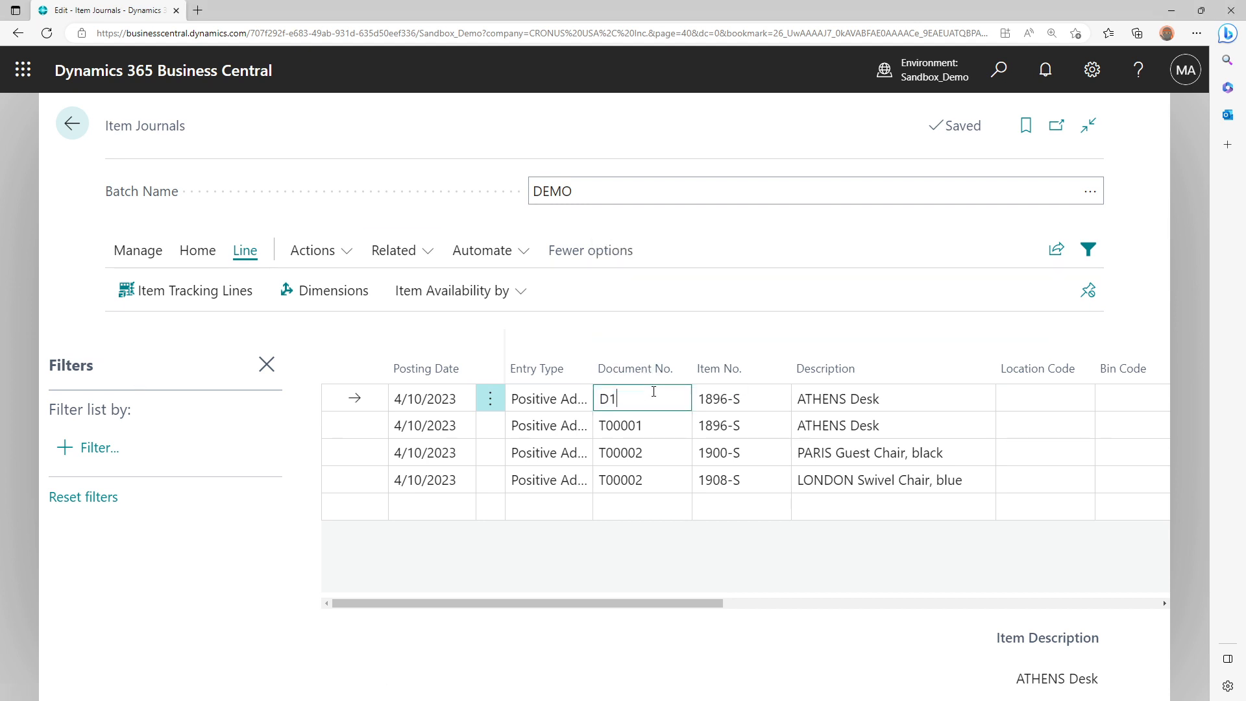
key("Down")
type("D2")
key("Down")
type("D")
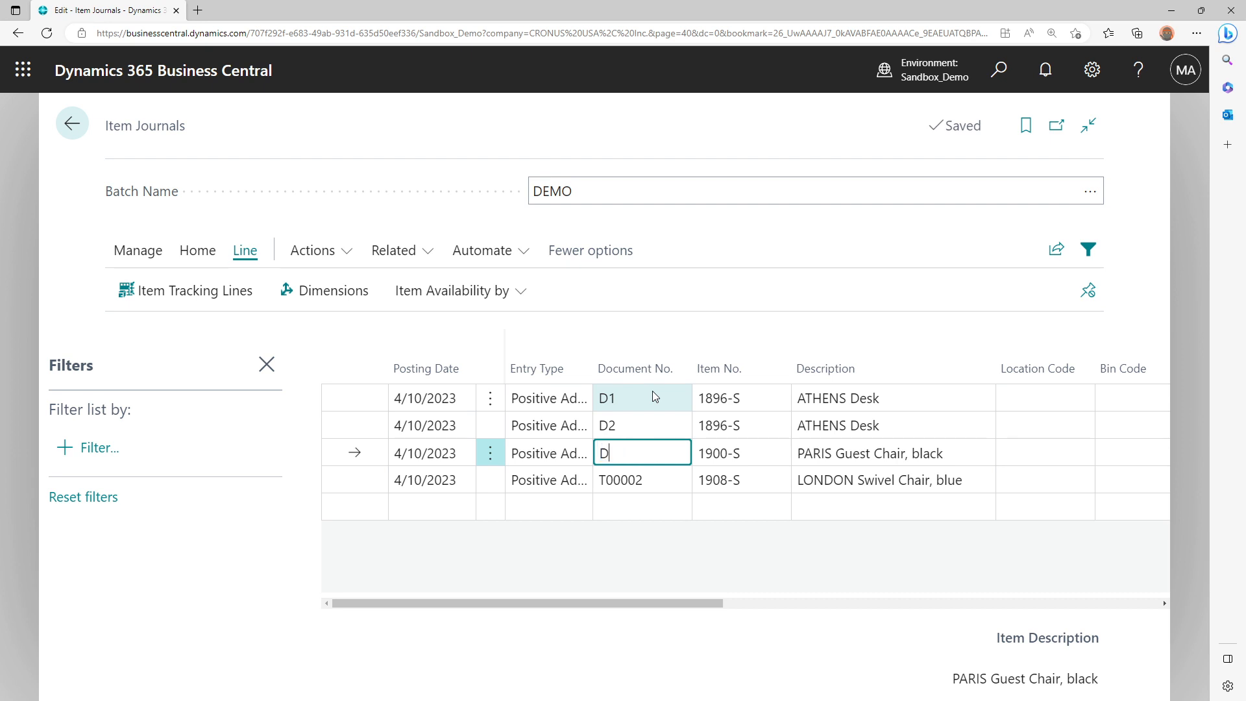
type("3")
key("Down")
type("D")
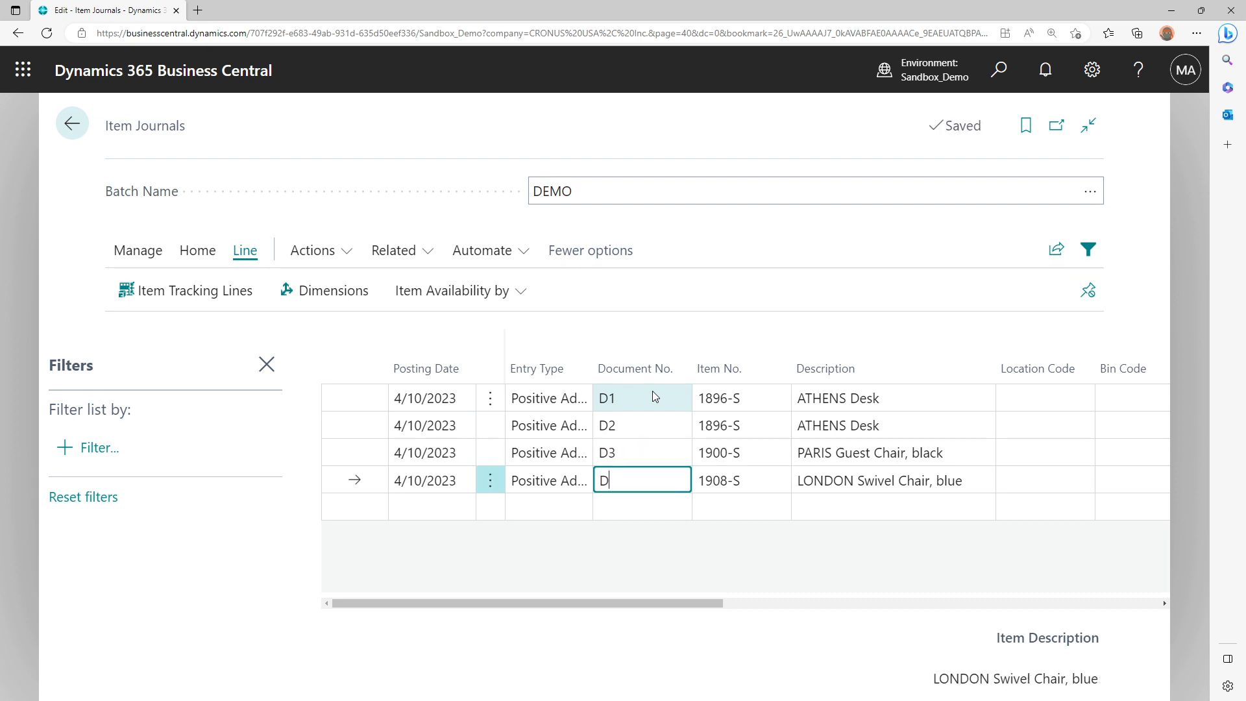
type("3")
Filter the journal lines to Document No. D3, try to renumber the document numbers, and dismiss the message
key("Up")
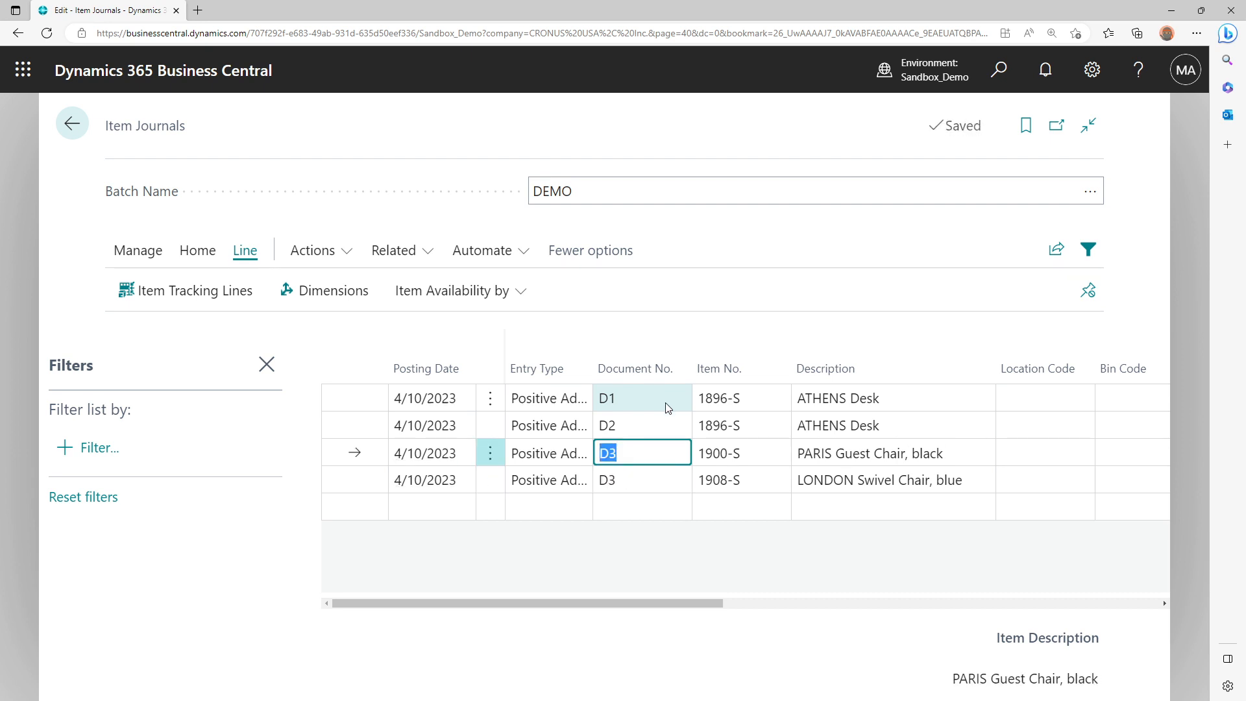
key("alt+F3")
left_click(343, 255)
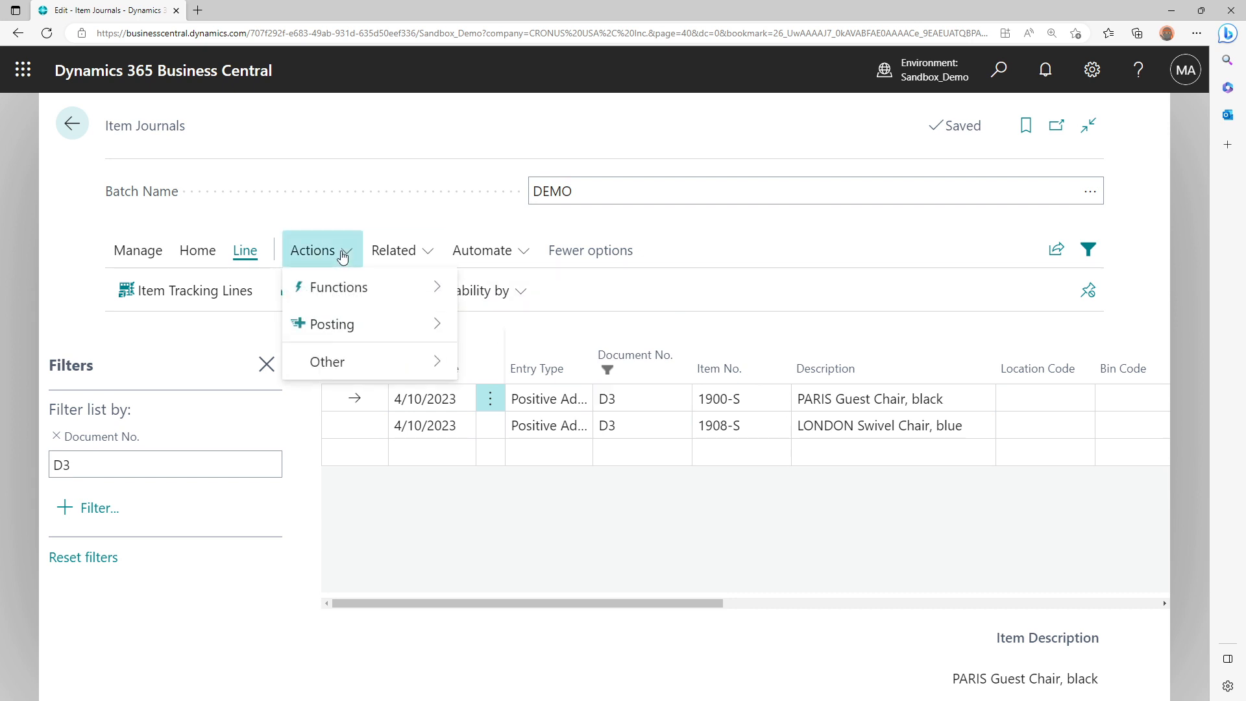
mouse_move(353, 289)
left_click(537, 322)
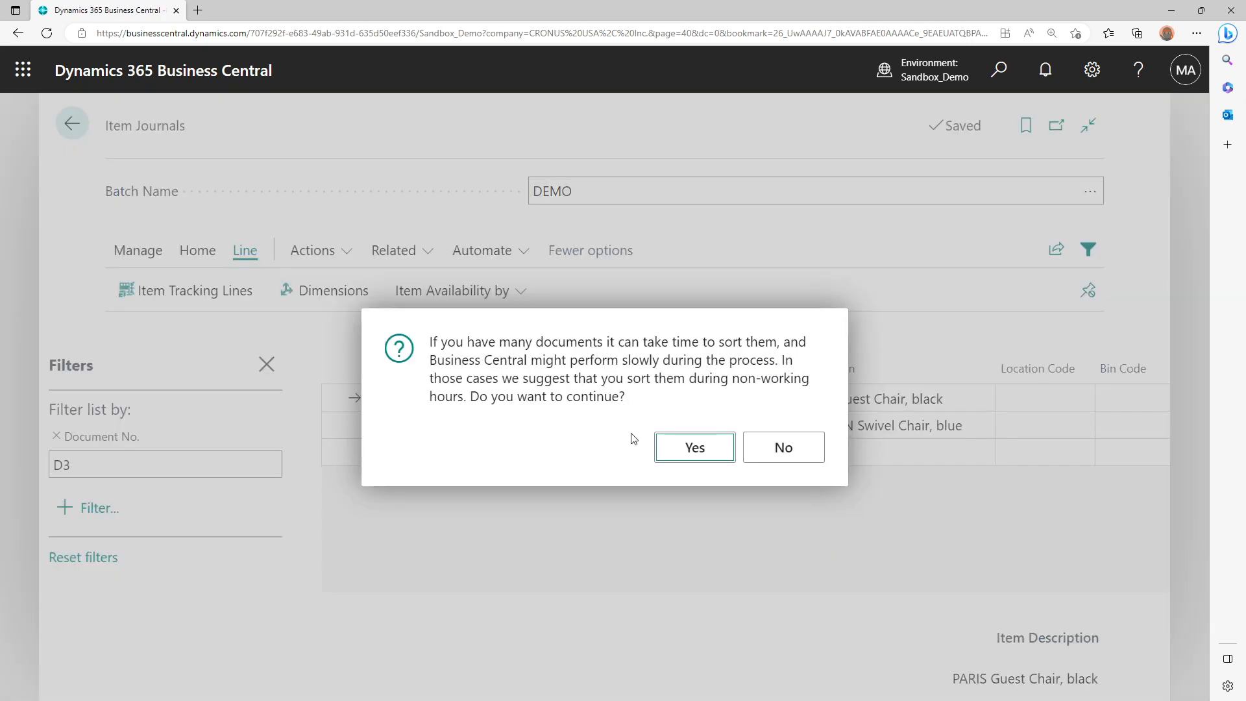
left_click(682, 446)
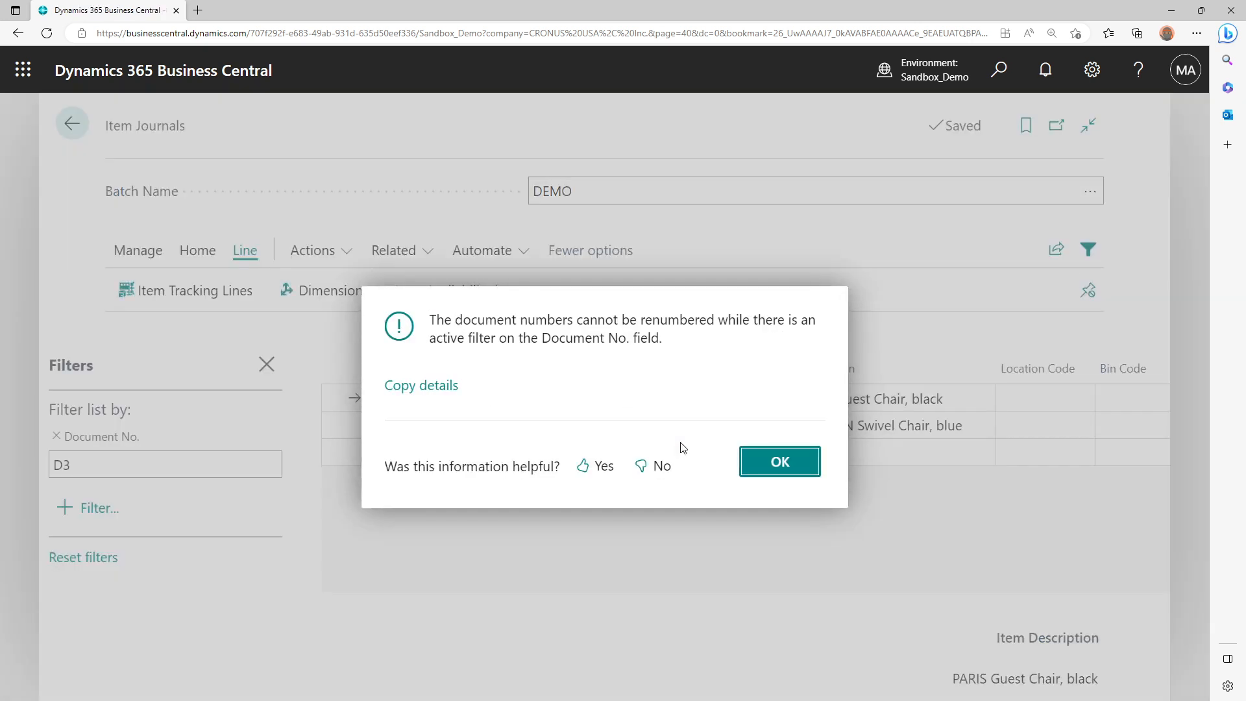
triple_click(487, 321)
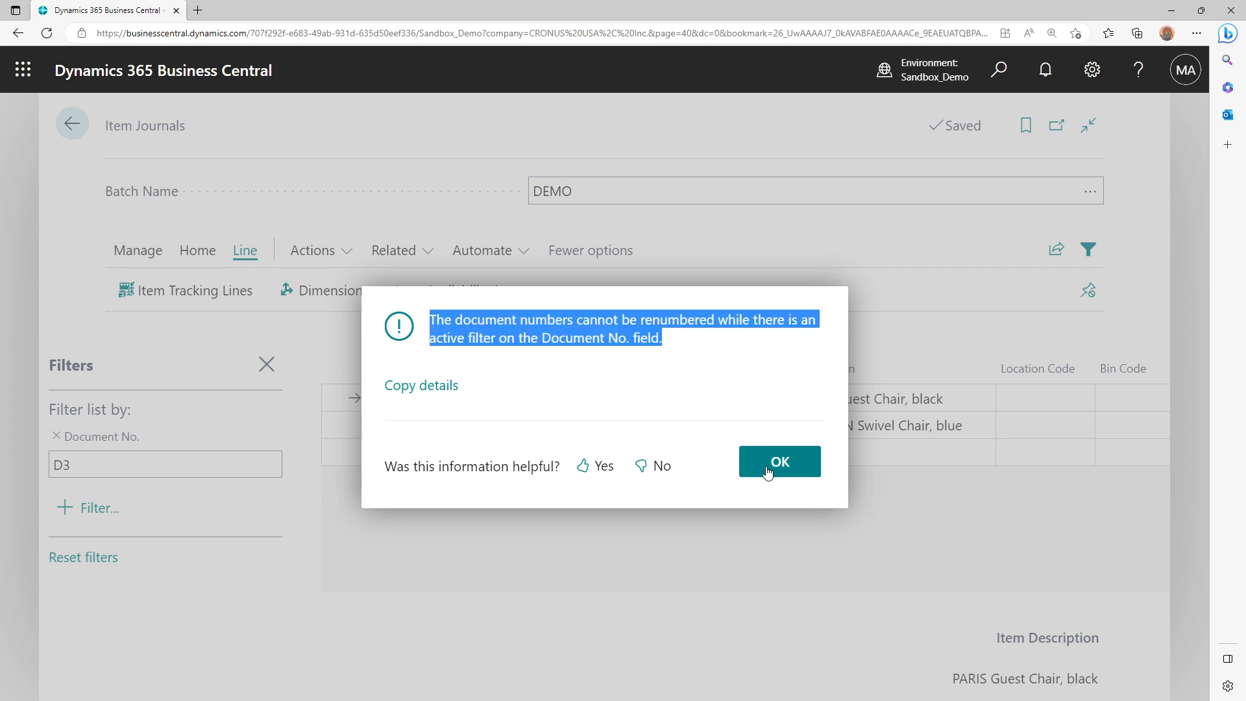
left_click(660, 348)
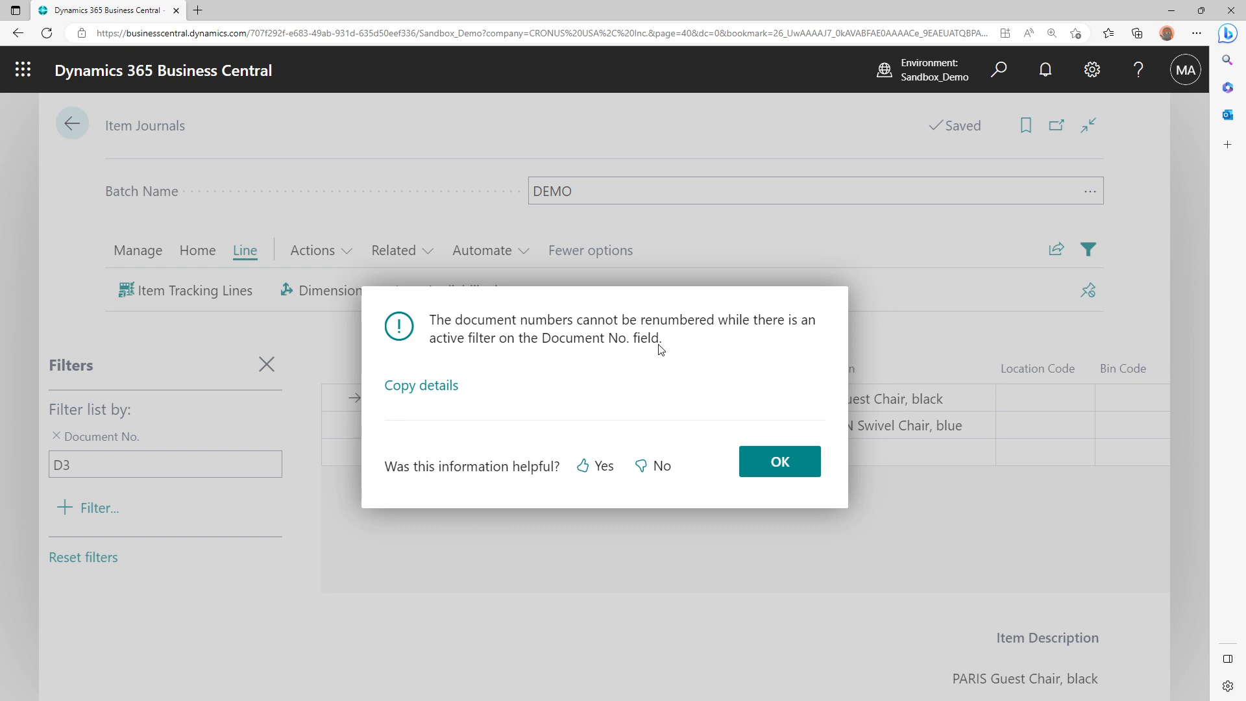
left_click(781, 462)
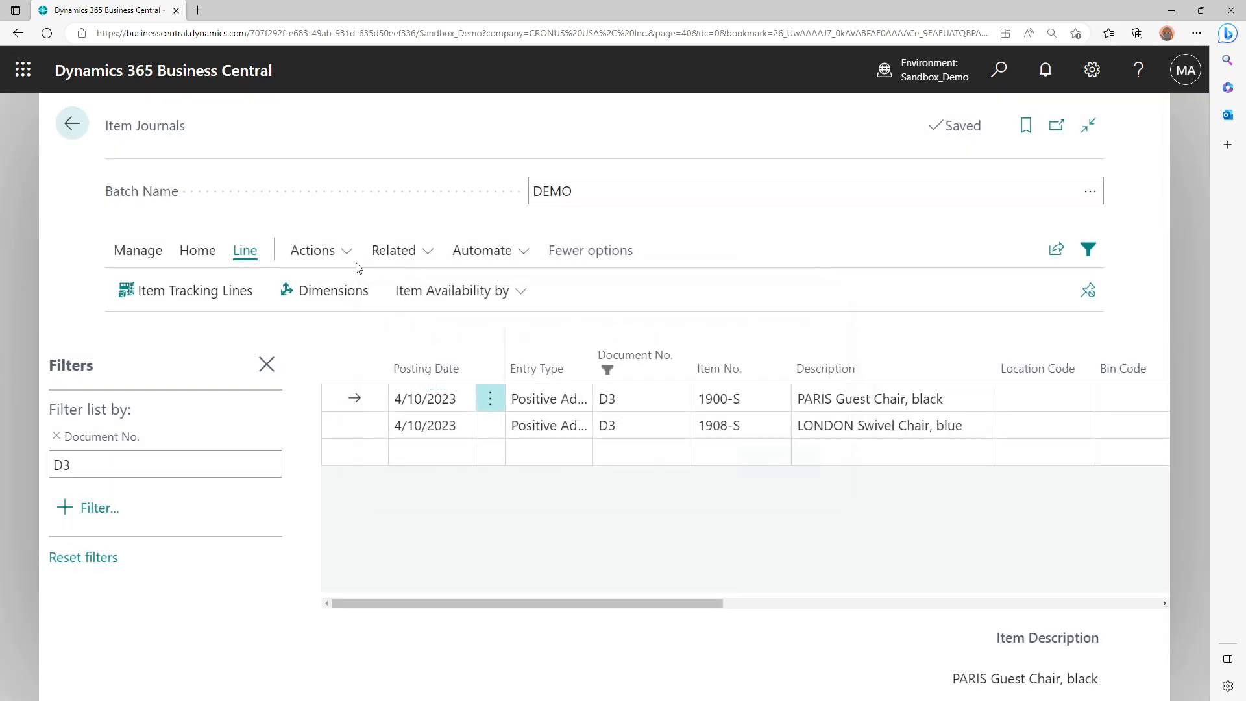
Close the filter pane and clear the filter on the Document No. column
left_click(267, 364)
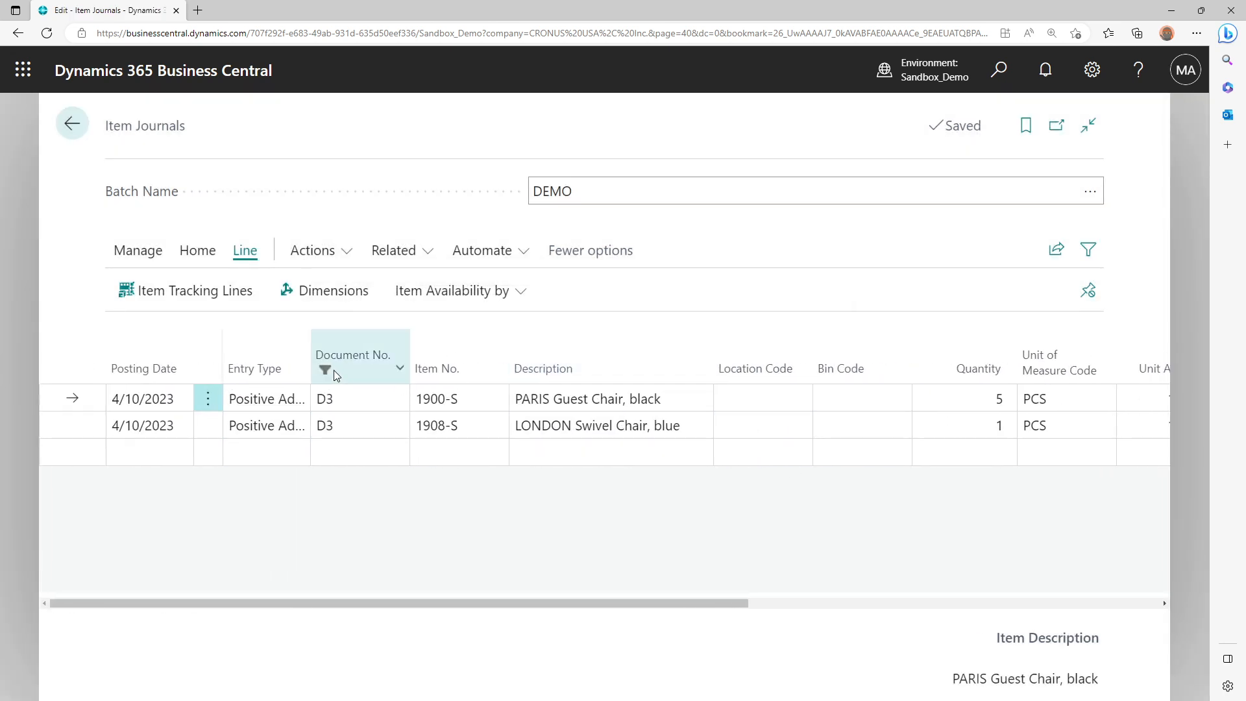
left_click(398, 369)
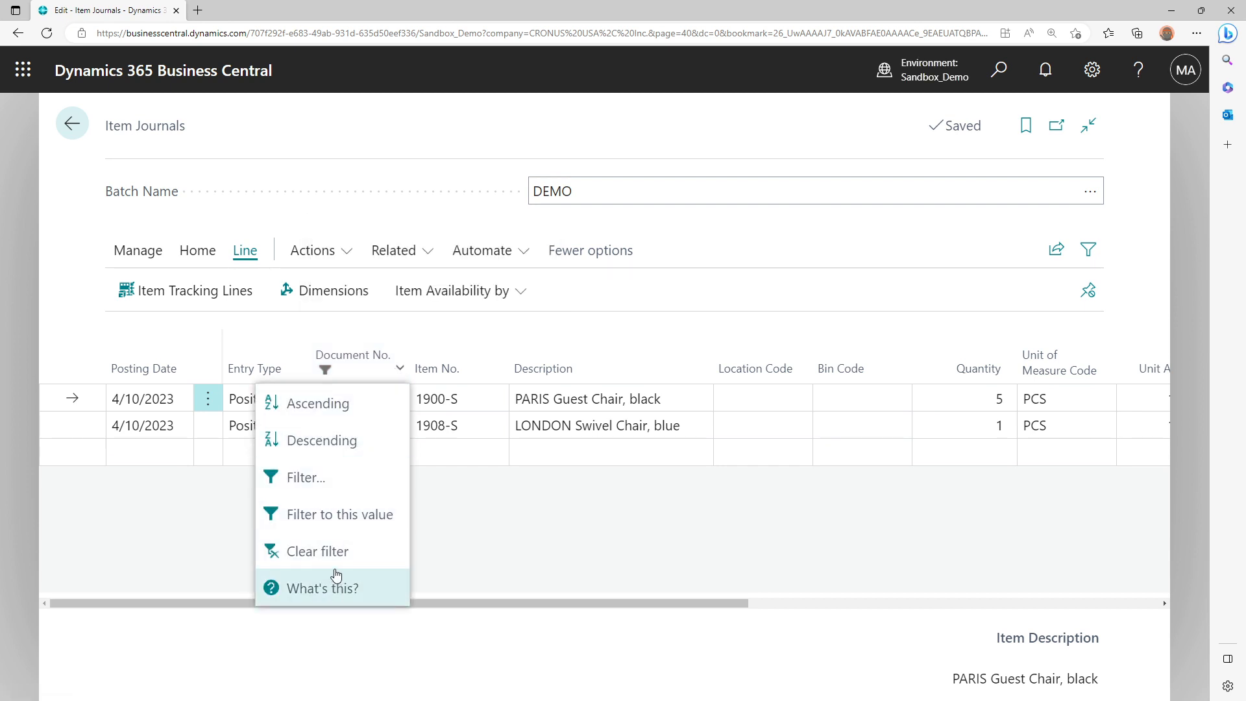
left_click(324, 551)
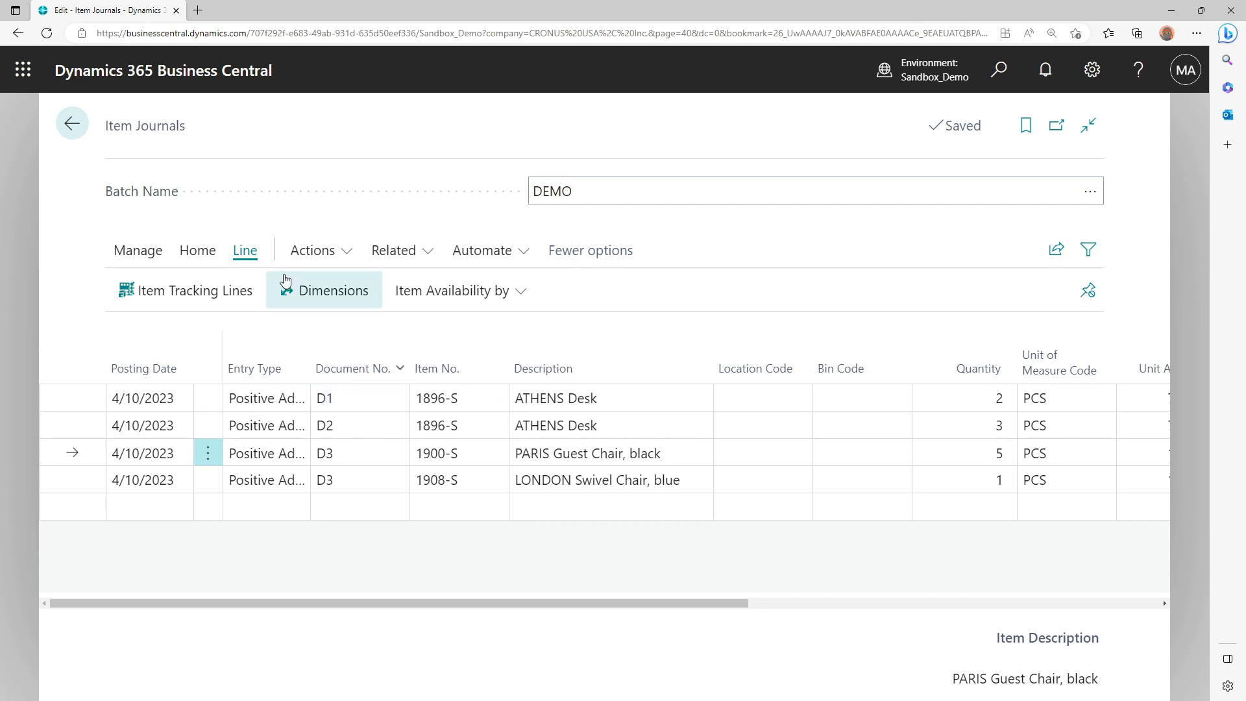
Renumber the document numbers of all journal lines without any filter, accepting the sorting confirmation
left_click(313, 254)
mouse_move(393, 292)
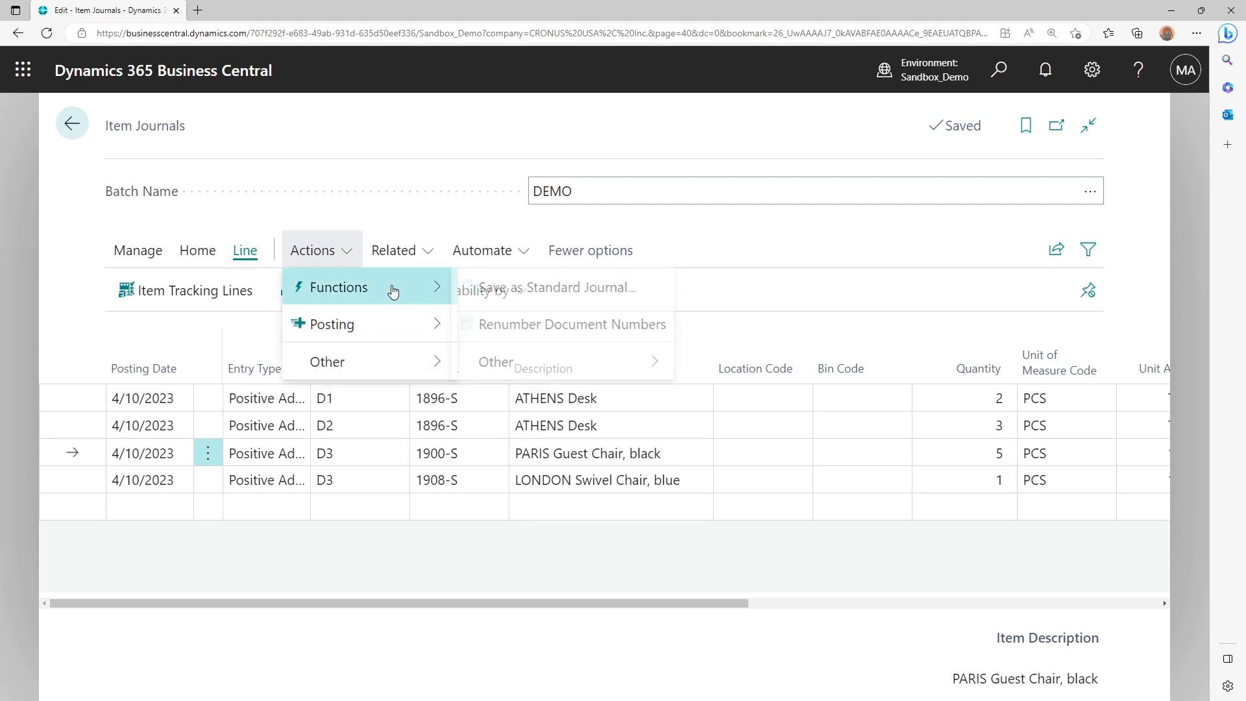
left_click(569, 323)
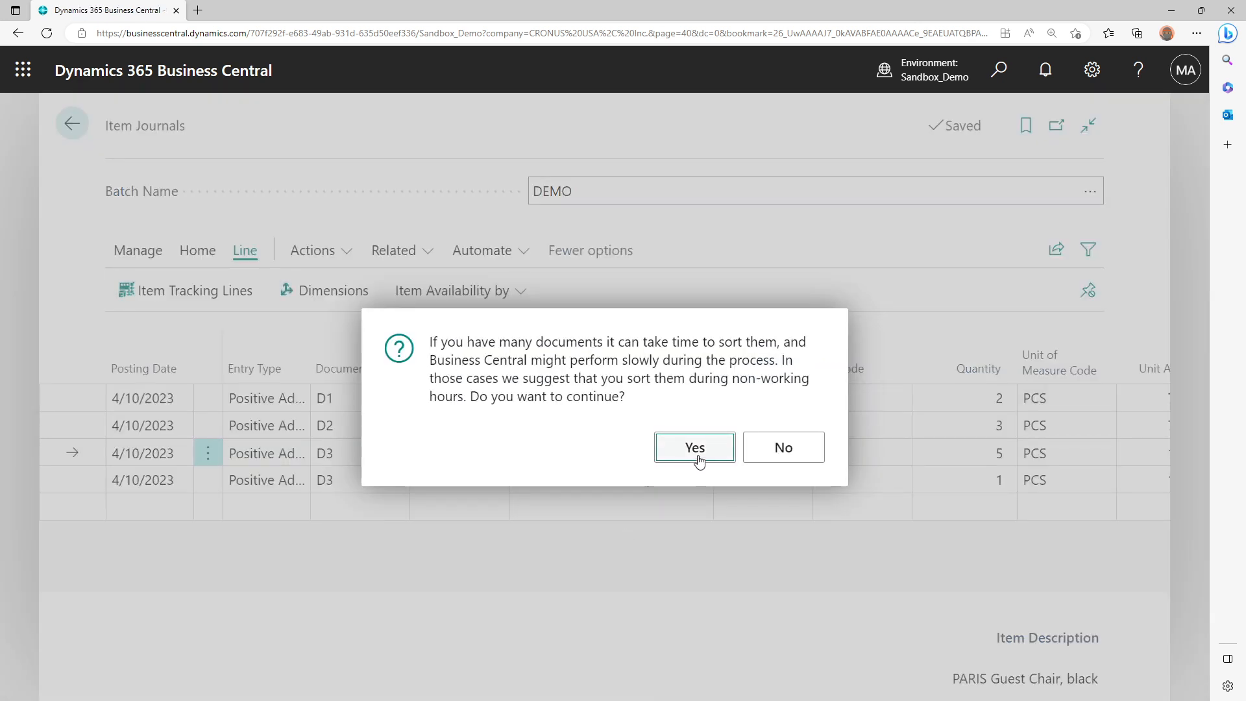
left_click(698, 458)
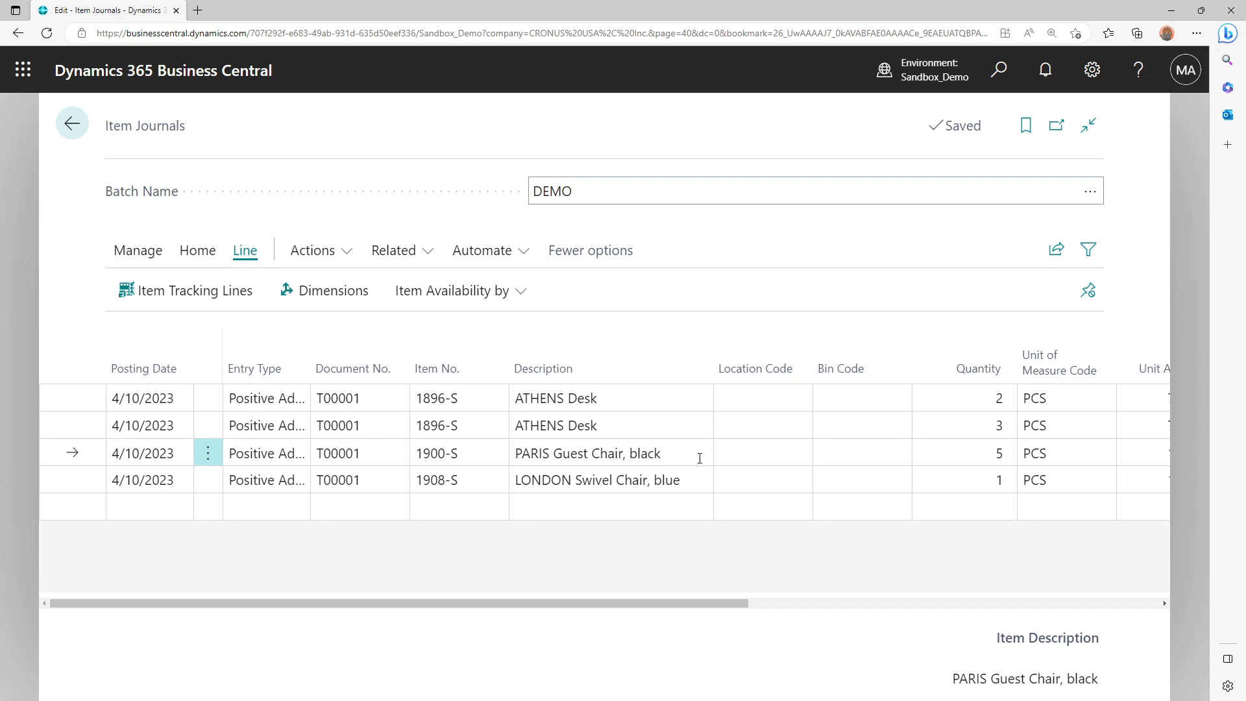
left_click(315, 253)
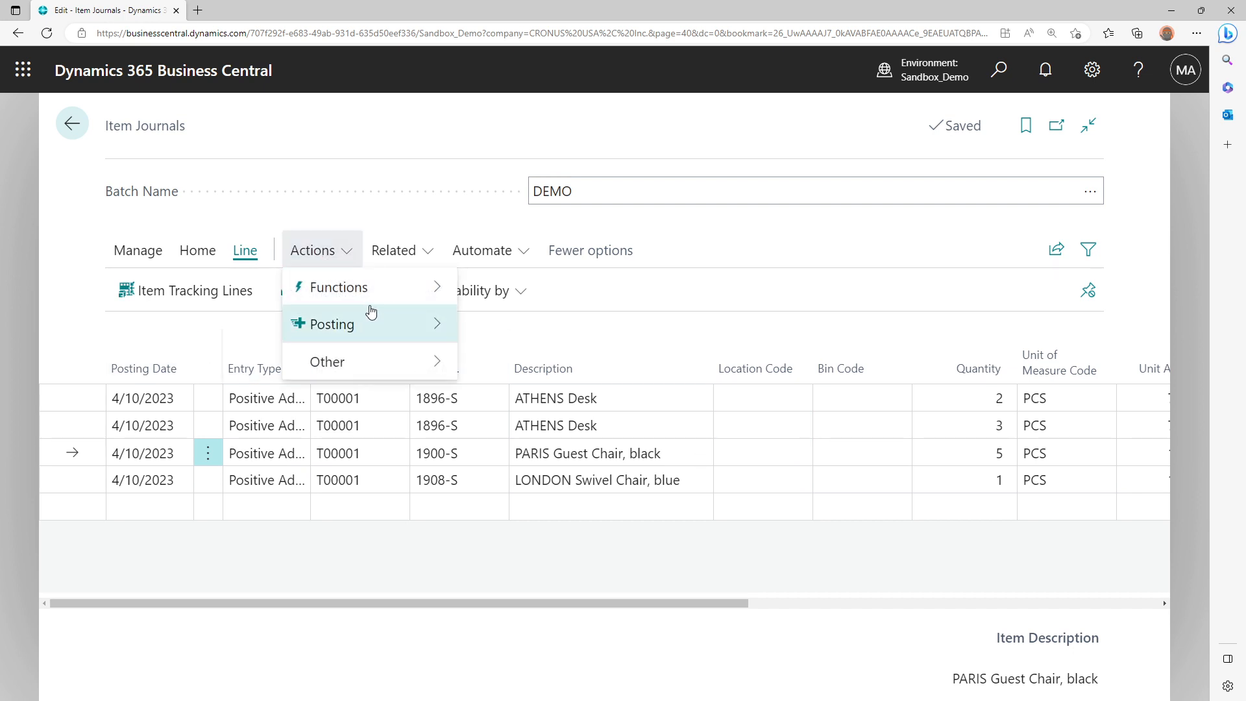
left_click(841, 312)
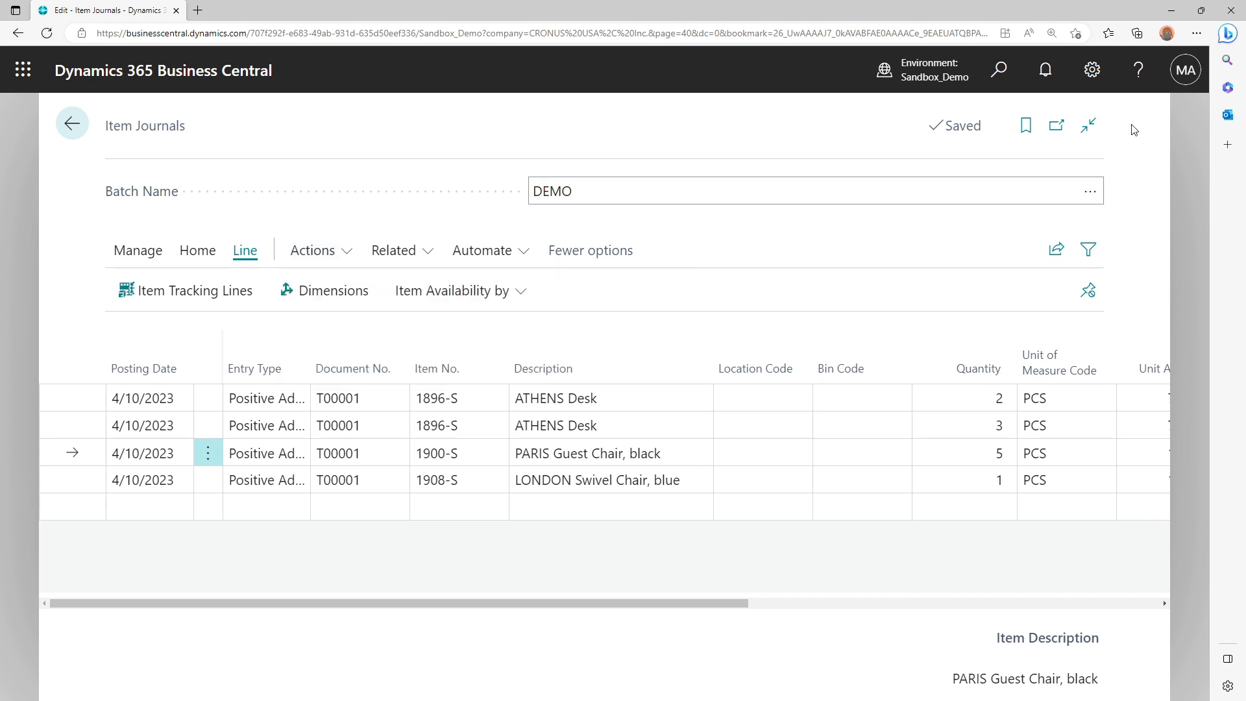